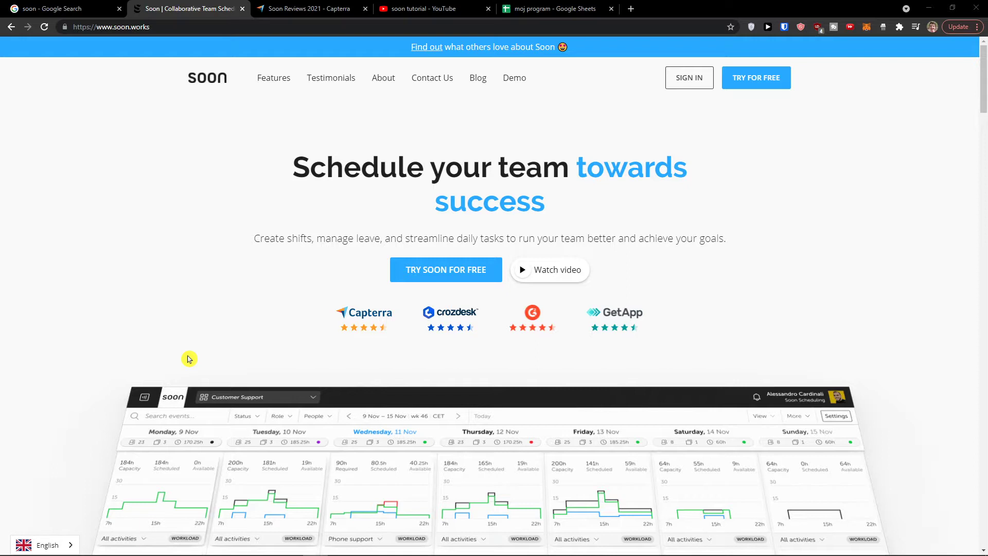
Browse the Soon landing page and start the free trial sign-up
scroll(189, 359, down, 6)
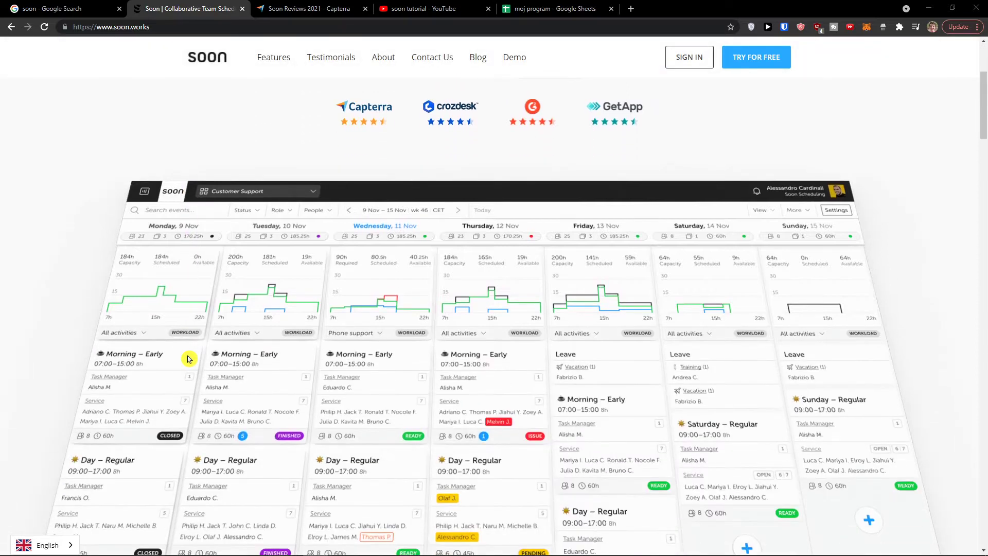
scroll(188, 359, up, 5)
scroll(188, 359, down, 1)
scroll(188, 359, up, 3)
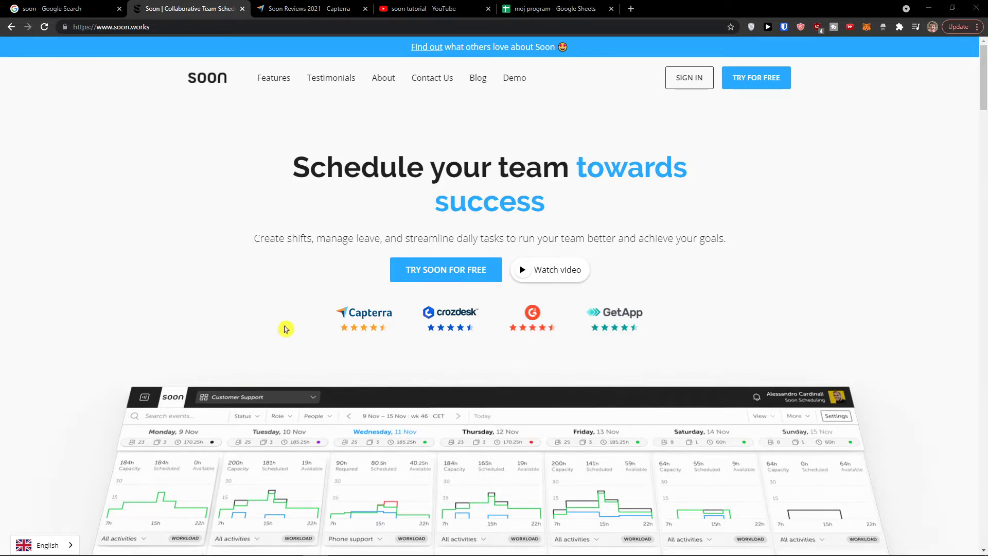
scroll(280, 328, down, 1)
scroll(277, 331, down, 3)
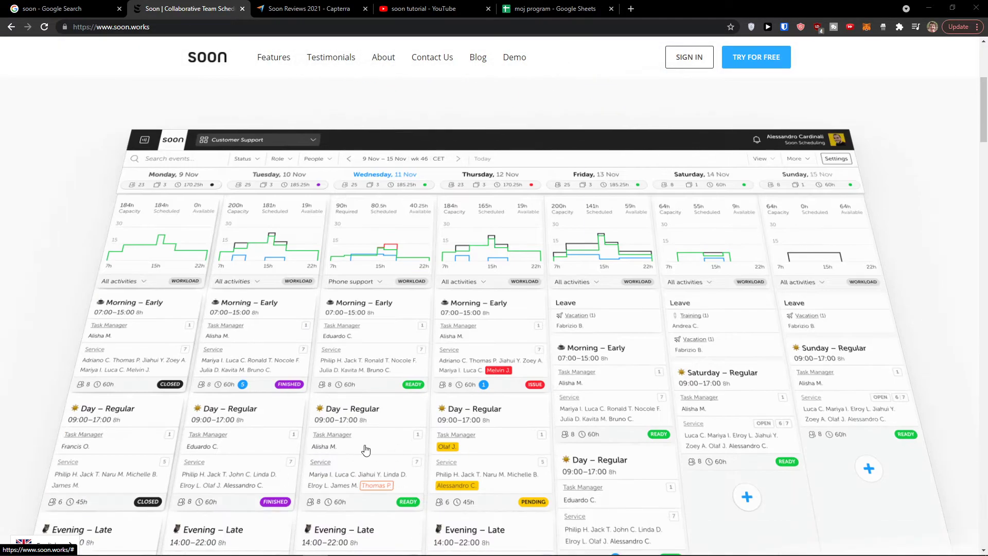
scroll(345, 452, up, 4)
click(399, 302)
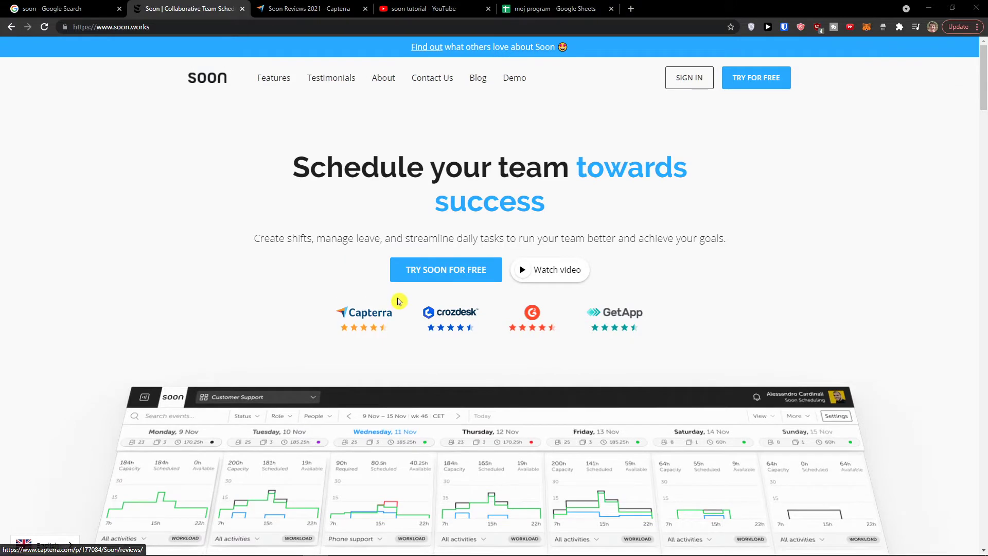
click(440, 275)
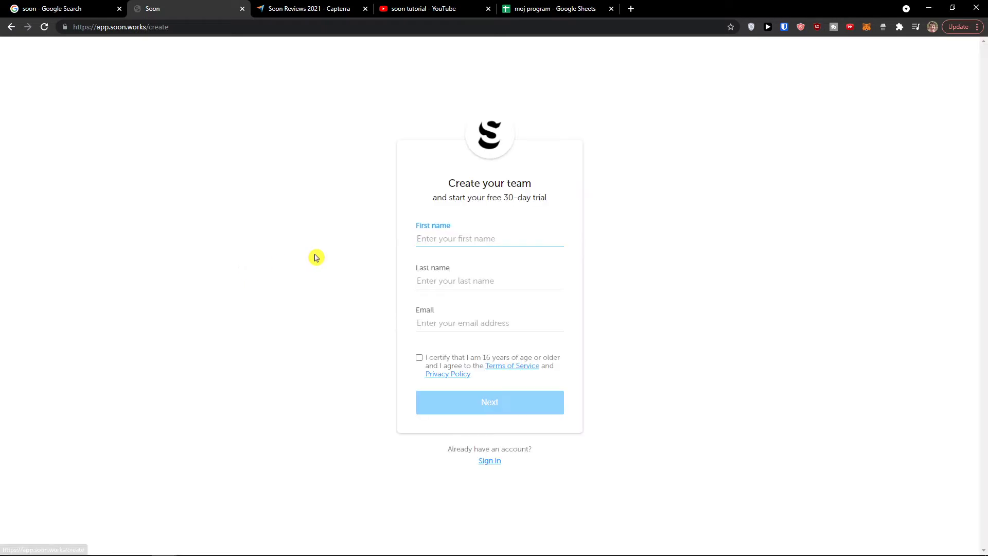
Load temp-mail.org in another tab to get a temporary e-mail address
click(30, 7)
click(146, 27)
text(temp-mail.org)
key(Return)
Zoom the sign-up form in and enter the first and last name
click(155, 9)
key(ctrl+plus)
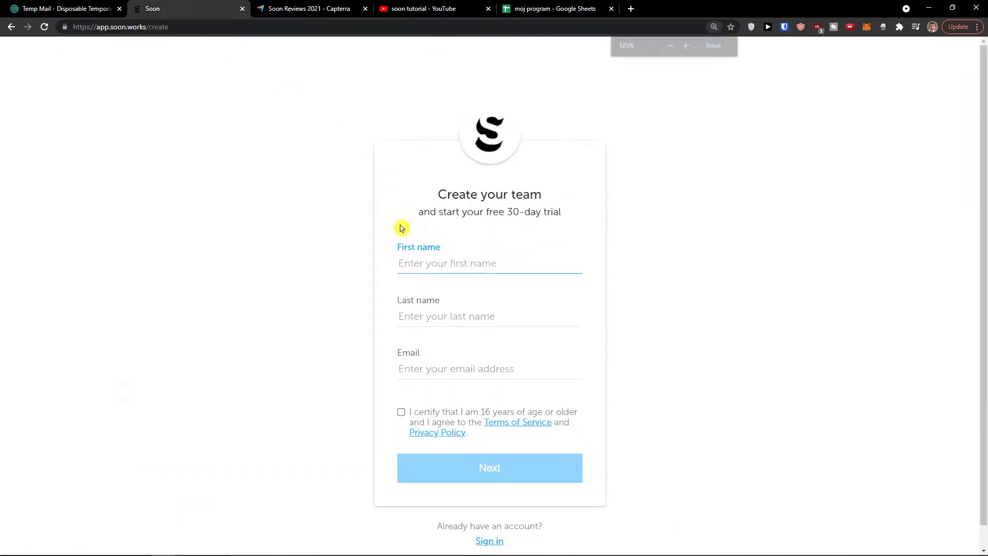
key(ctrl+plus)
scroll(405, 246, down, 1)
text(Marcus)
key(Tab)
text(St)
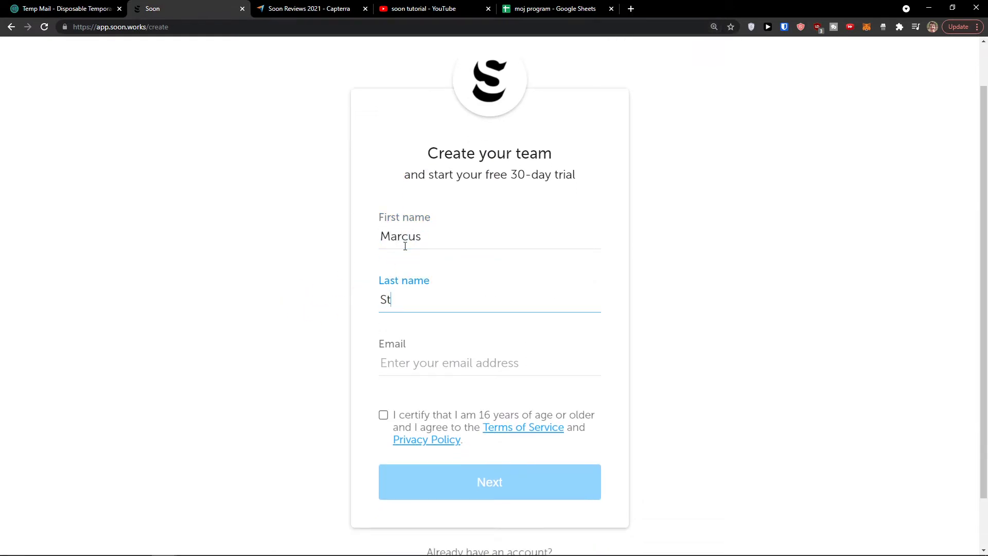
key(Tab)
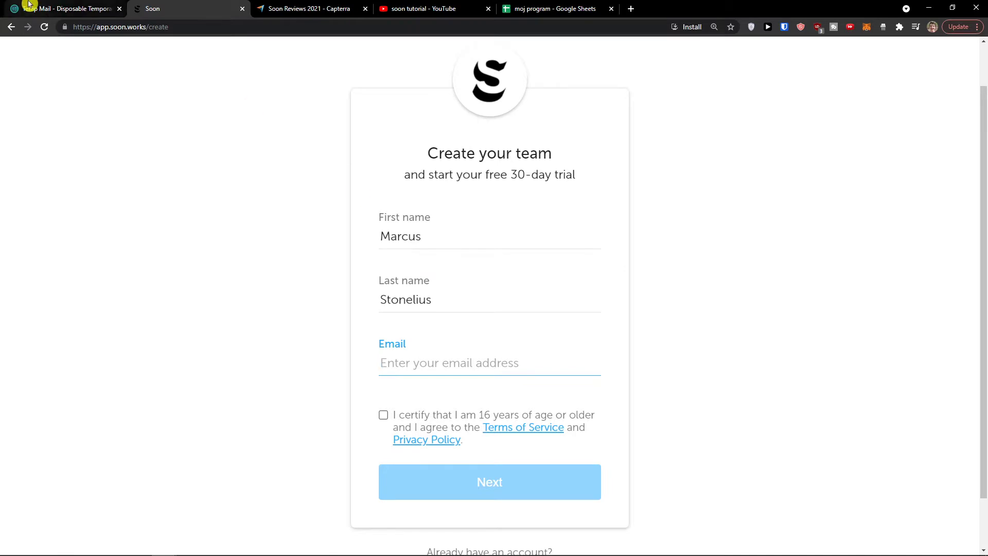
Paste the copied temporary address into Email, accept the age and terms statement, and continue
click(29, 7)
click(661, 206)
click(190, 8)
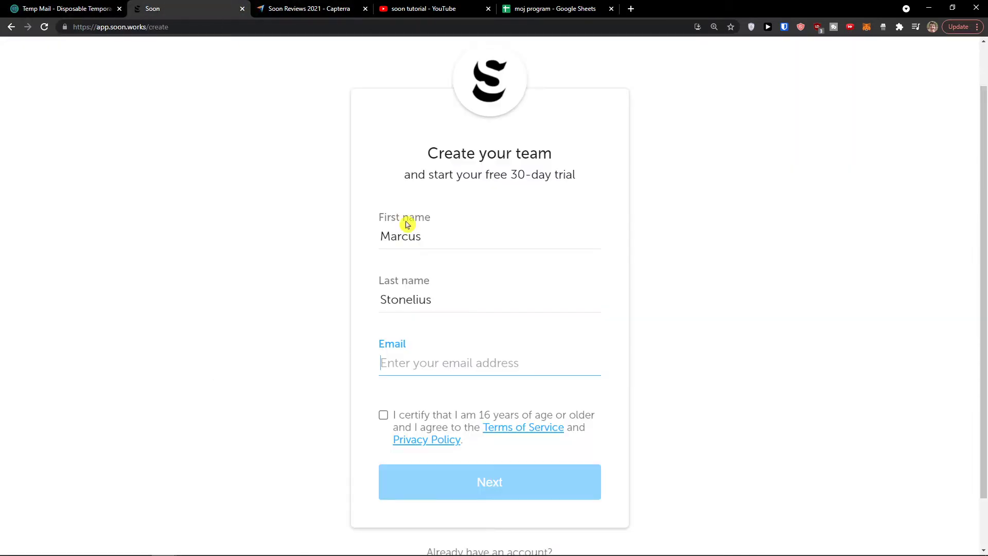
key(ctrl+v)
click(383, 415)
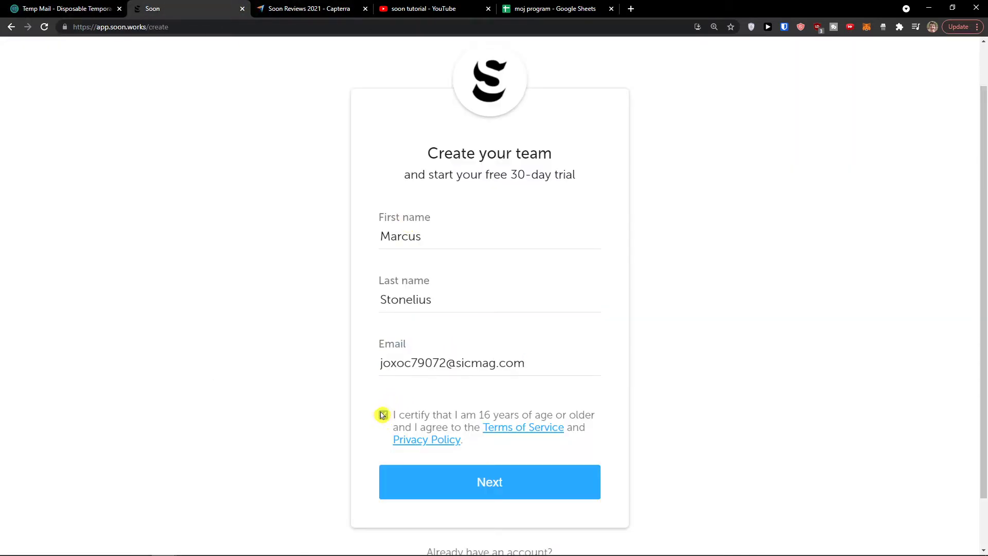
scroll(381, 415, down, 1)
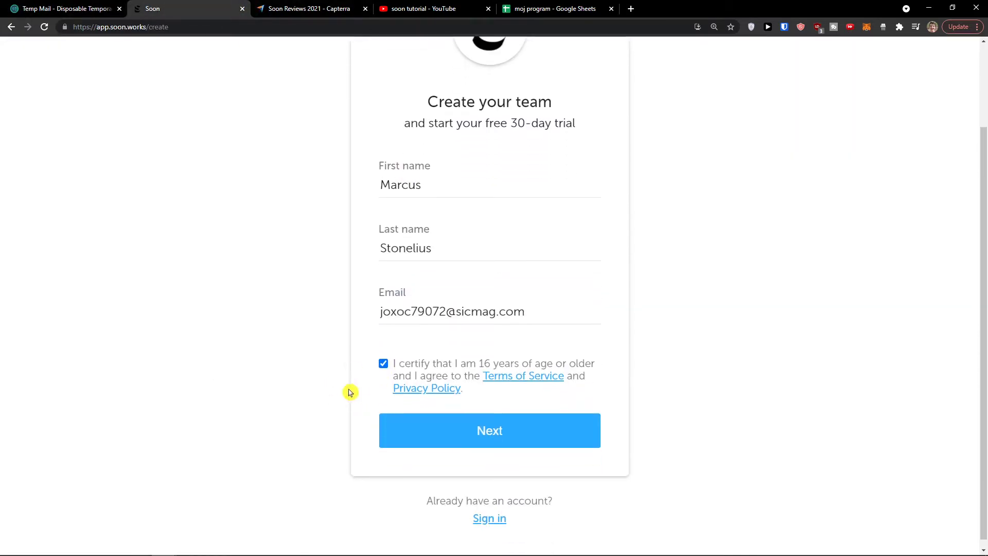
click(460, 433)
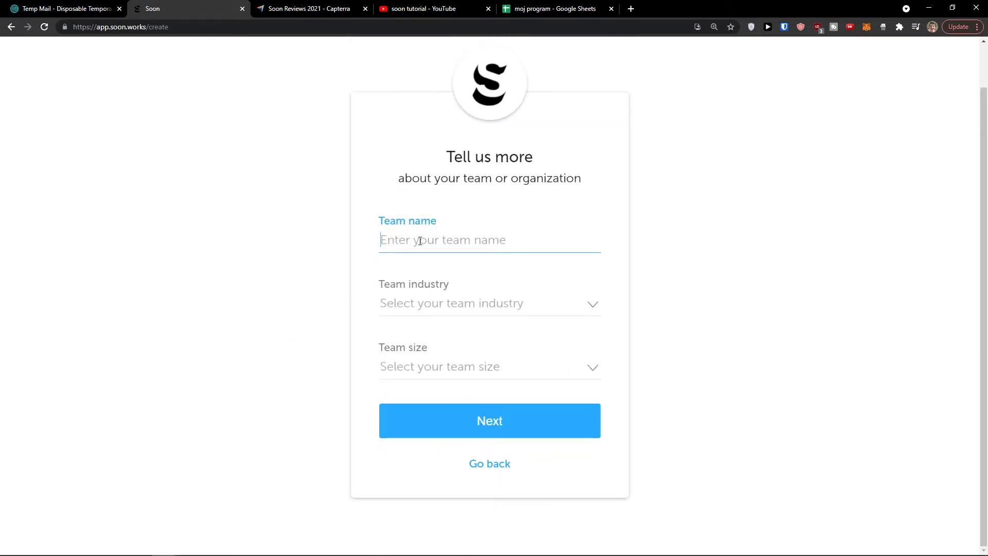
Enter the team name and choose Customer Service industry with team size 1-10
click(399, 304)
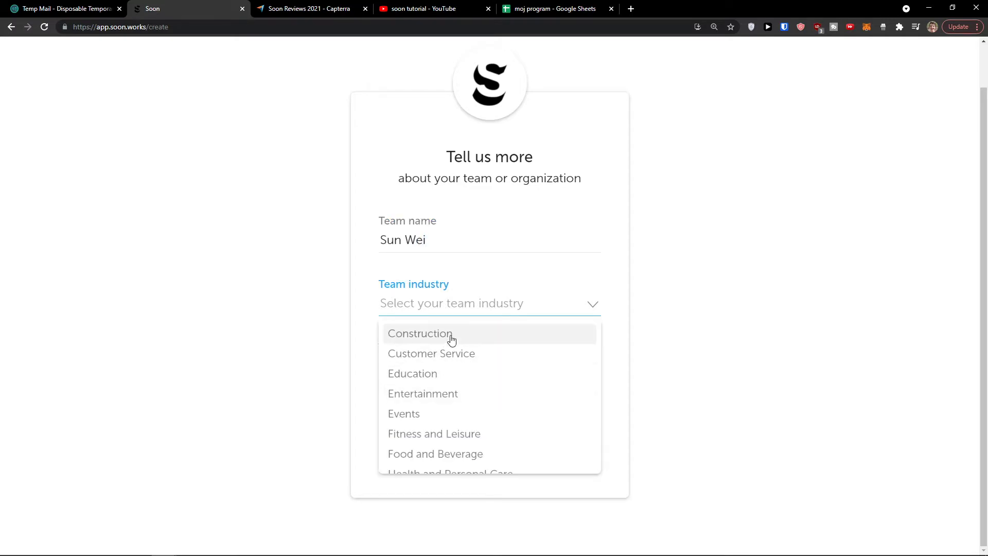
click(446, 354)
click(432, 369)
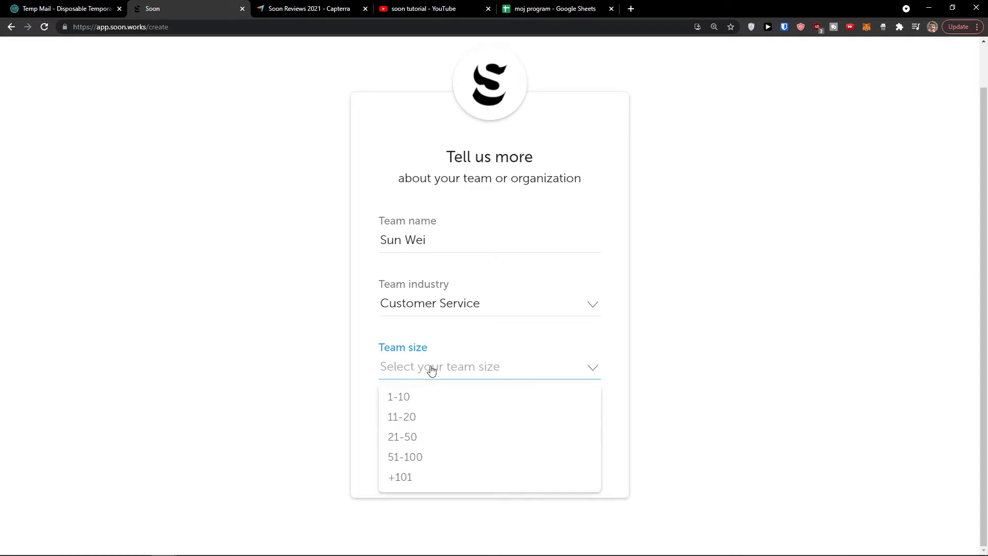
click(433, 396)
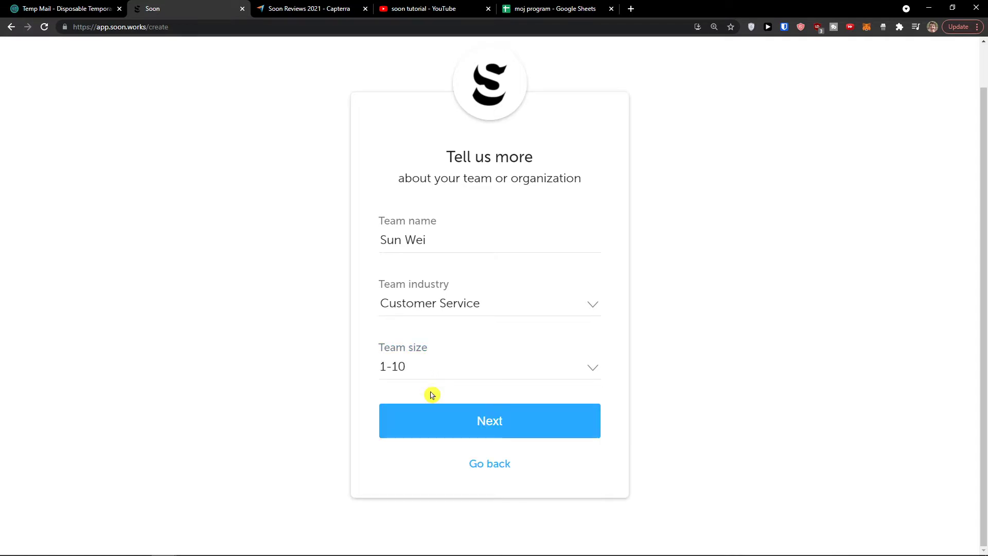
Change the team industry to Entertainment
click(468, 312)
scroll(469, 344, down, 3)
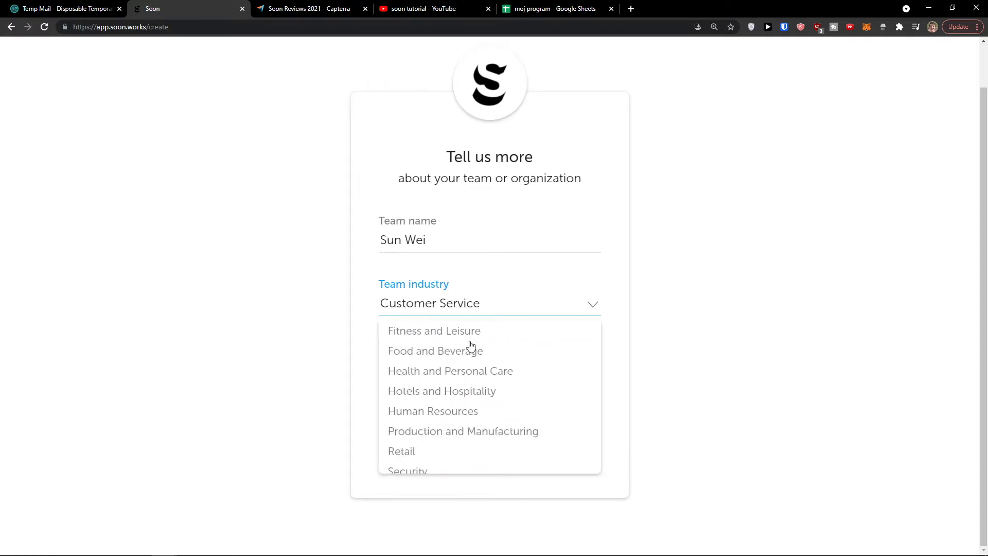
scroll(469, 346, down, 2)
scroll(469, 348, up, 4)
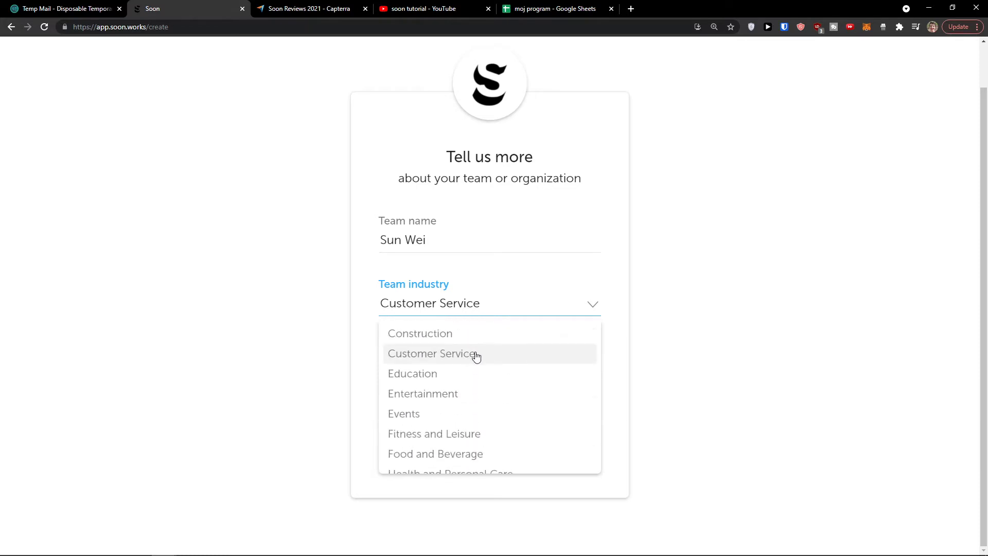
scroll(480, 365, down, 1)
scroll(469, 389, down, 1)
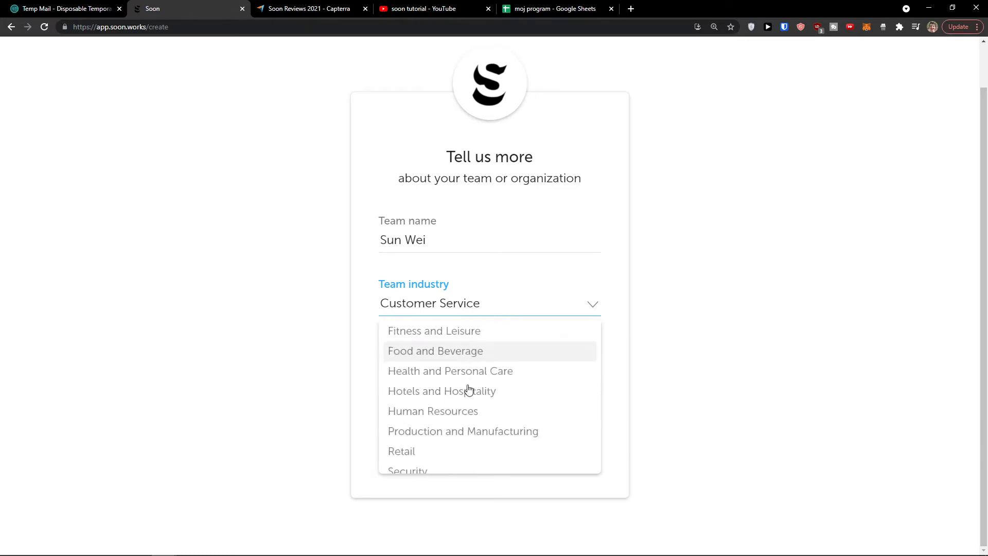
scroll(476, 394, up, 2)
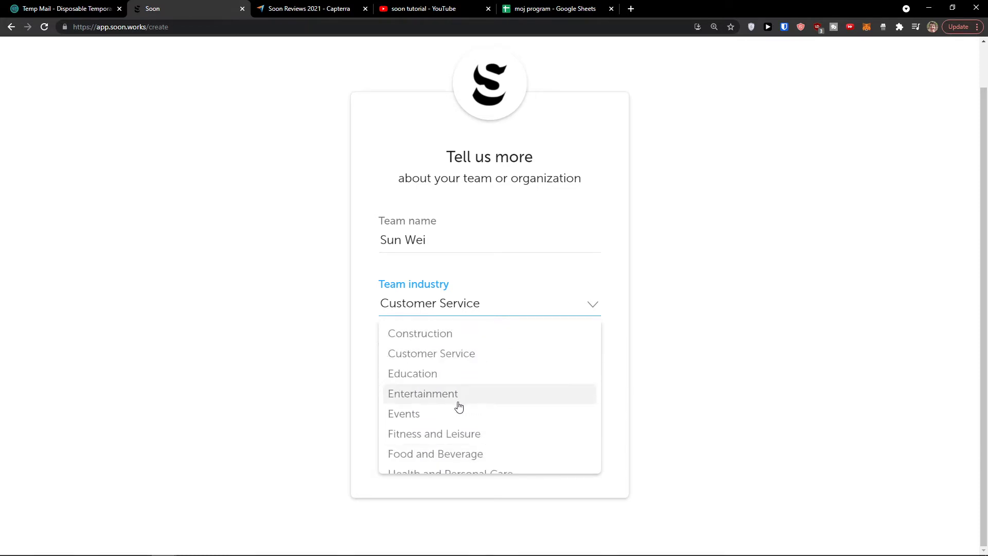
click(455, 394)
Submit the team details and save a new account password
click(494, 437)
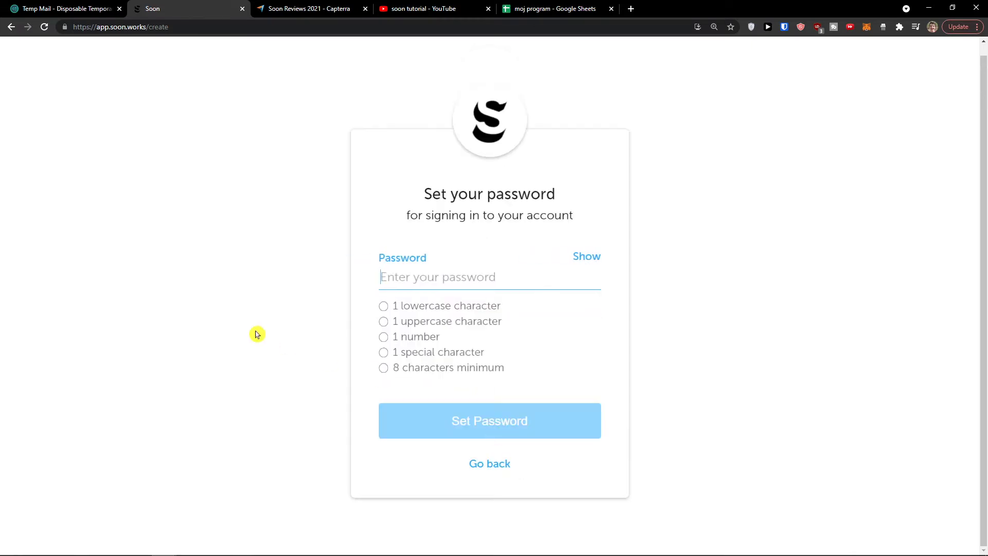
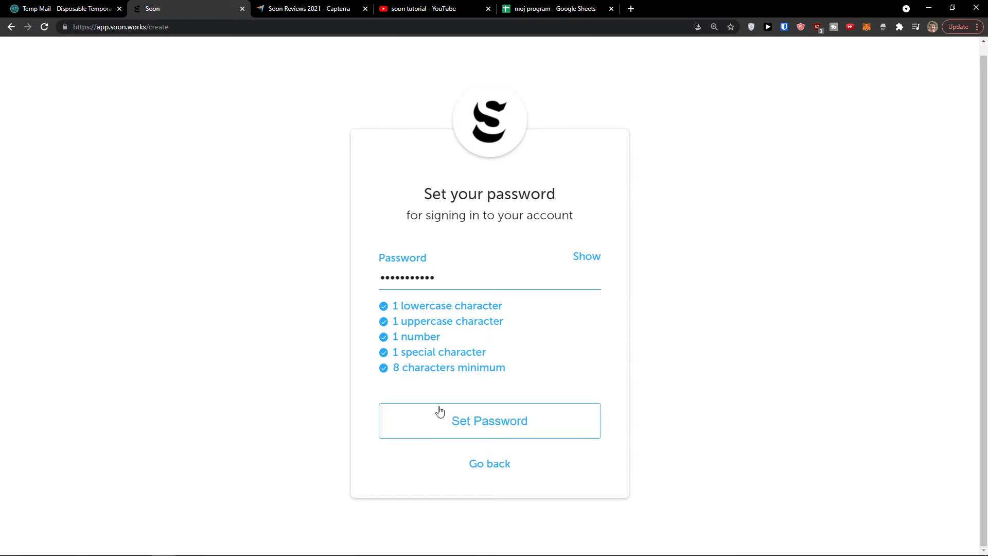
click(439, 410)
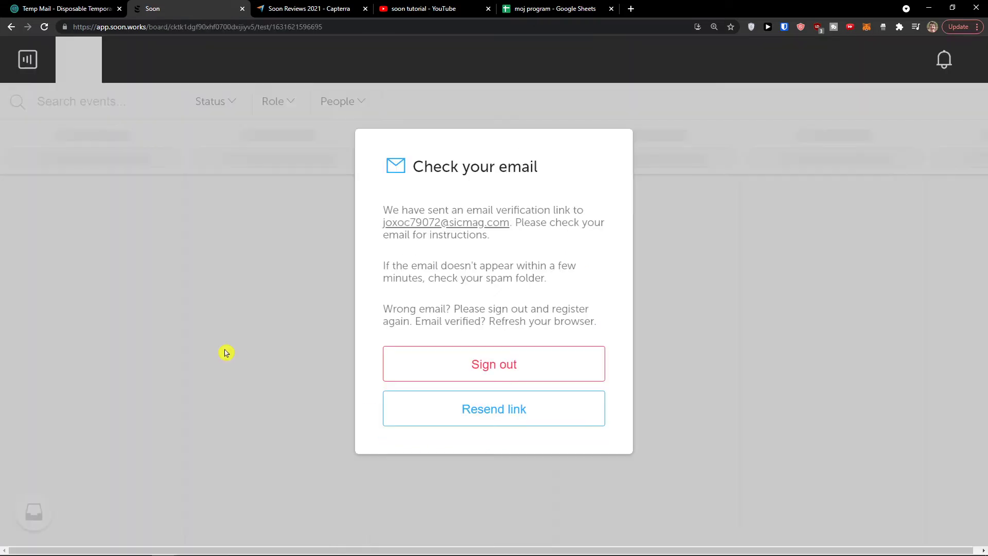
Read the 'Check your email' notice, then go to the temporary mailbox tab
drag(408, 214, 494, 242)
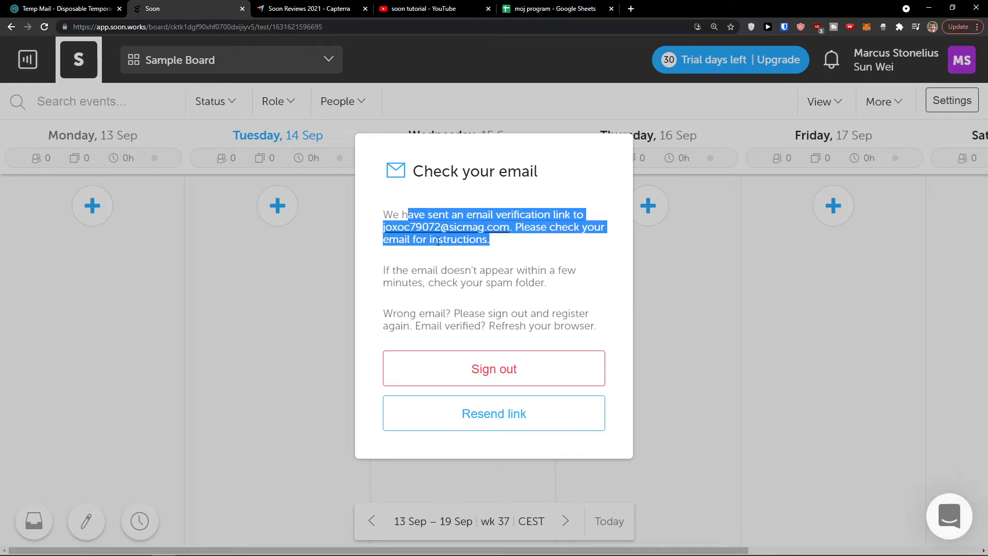
click(522, 257)
click(273, 7)
click(97, 5)
Open the 'Verify your email for Soon' message, follow its verify link, and continue
scroll(267, 204, down, 2)
click(460, 406)
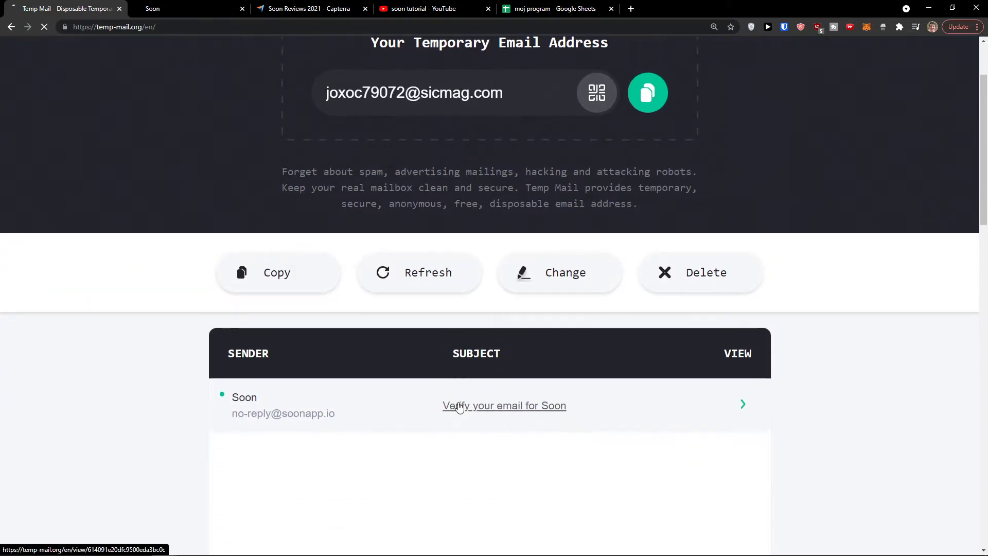
scroll(515, 388, down, 3)
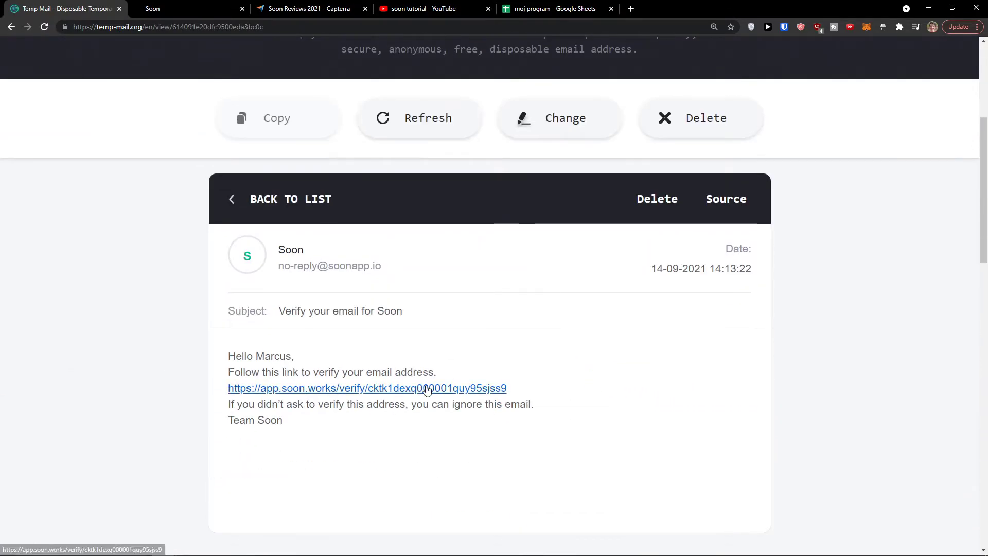
click(427, 390)
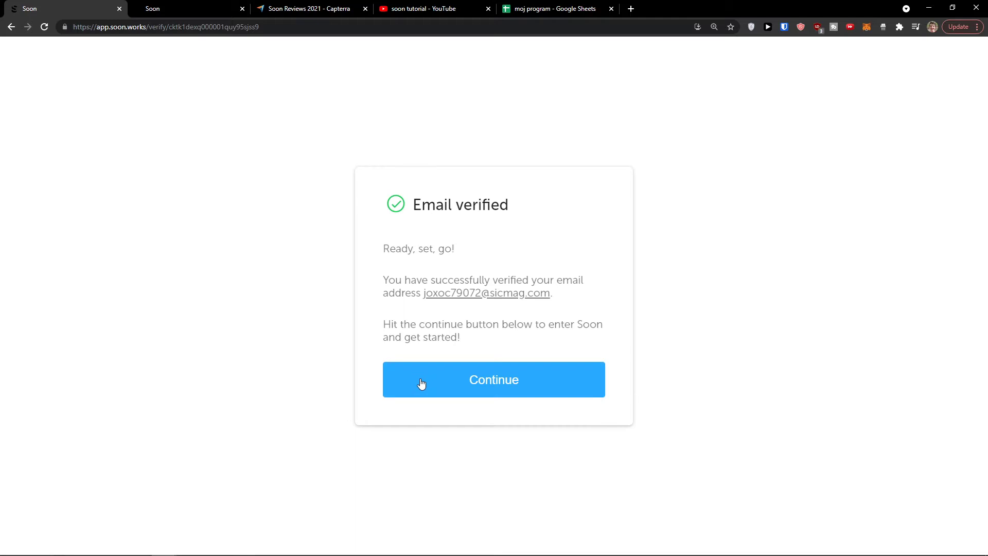
click(421, 383)
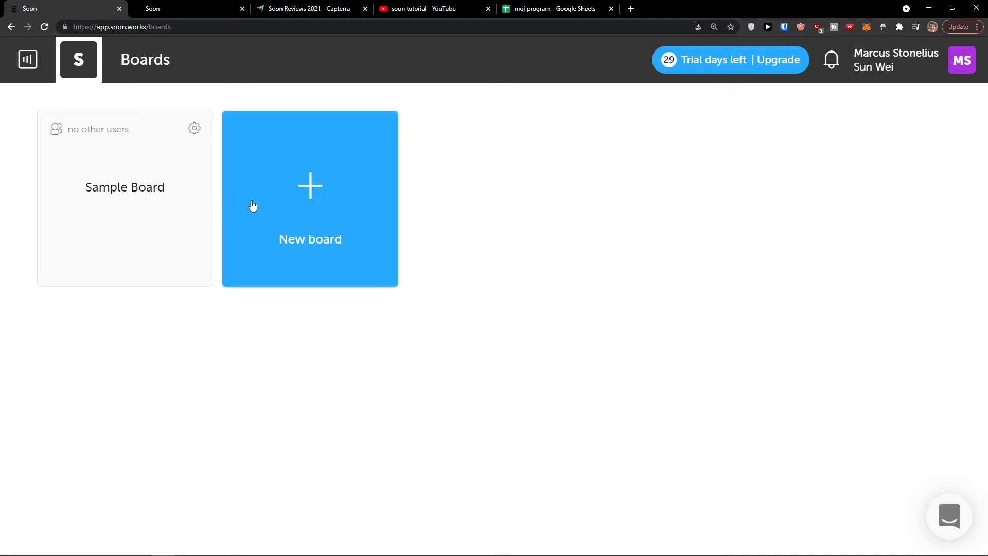
Add an Untitled 14:30–15:30 event on Wednesday 15 Sep in Sample Board, then return to the boards overview
middle_click(187, 211)
click(231, 4)
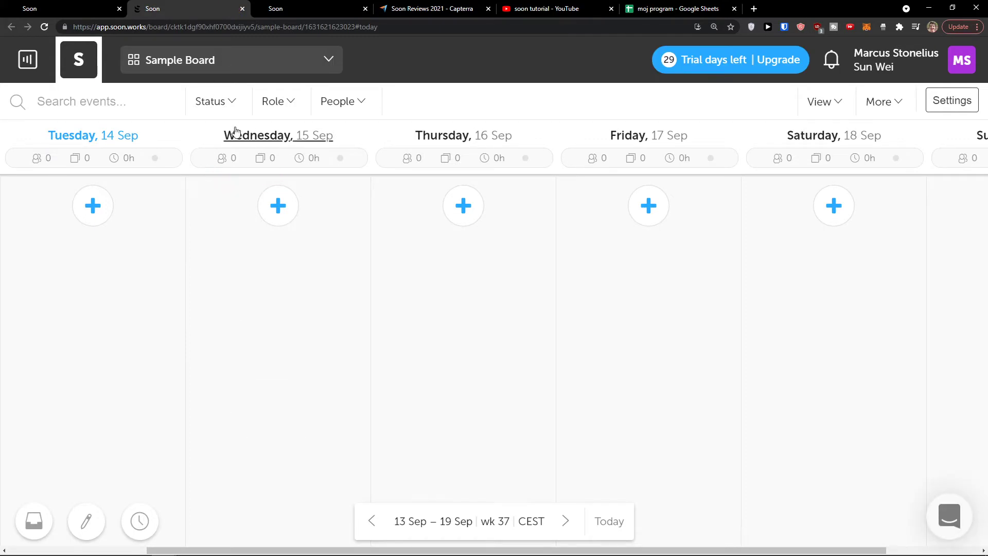
click(277, 207)
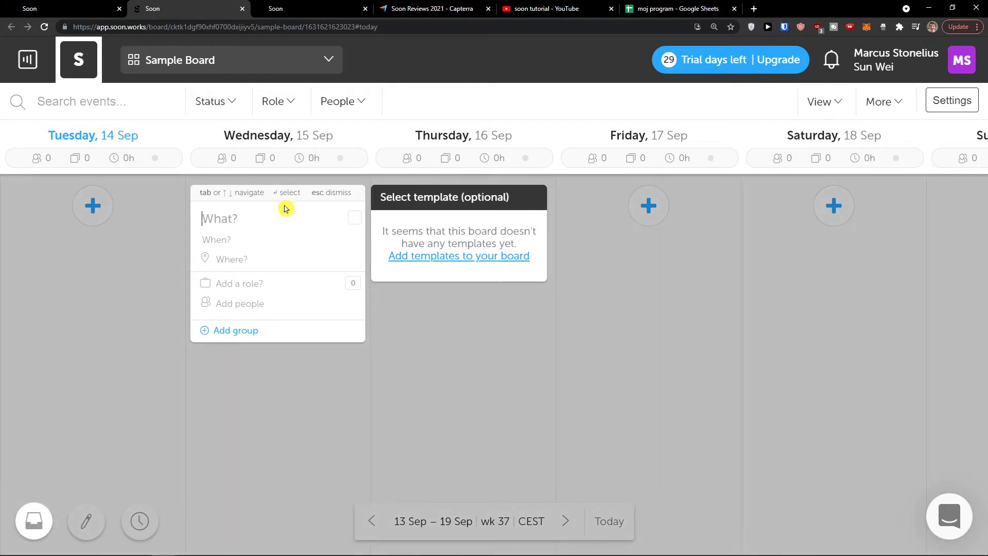
click(452, 320)
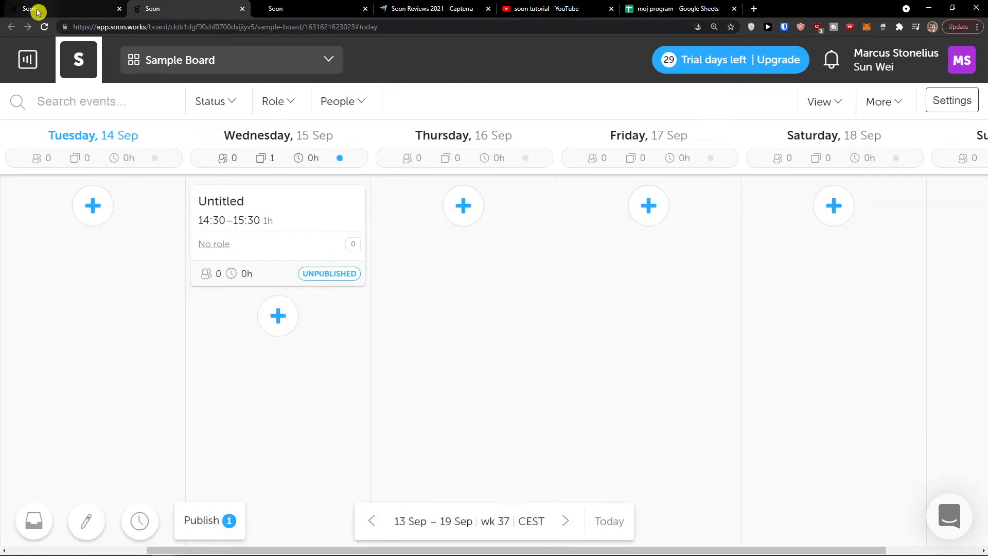
click(71, 7)
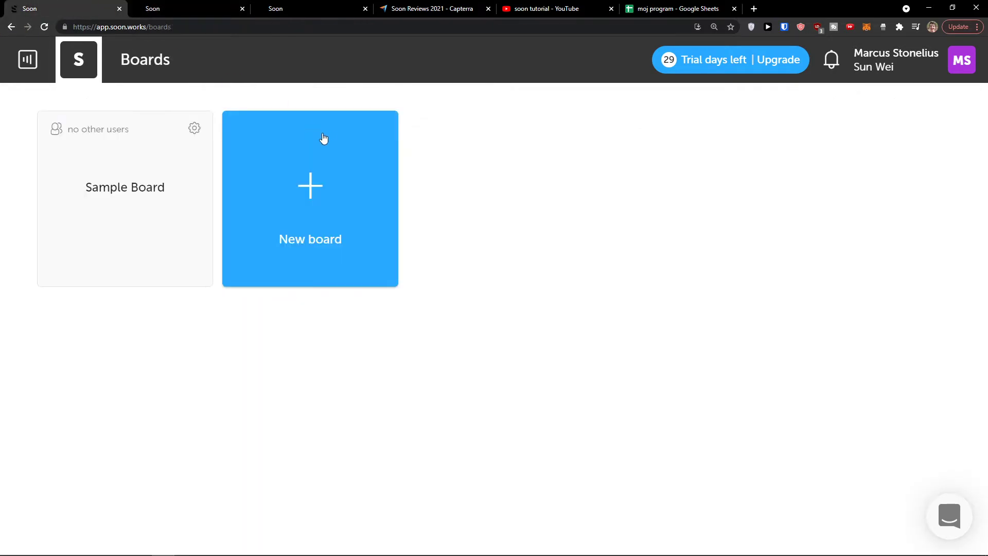
Create a new Untitled board and look through its board list and Status, Role, People filters
click(335, 186)
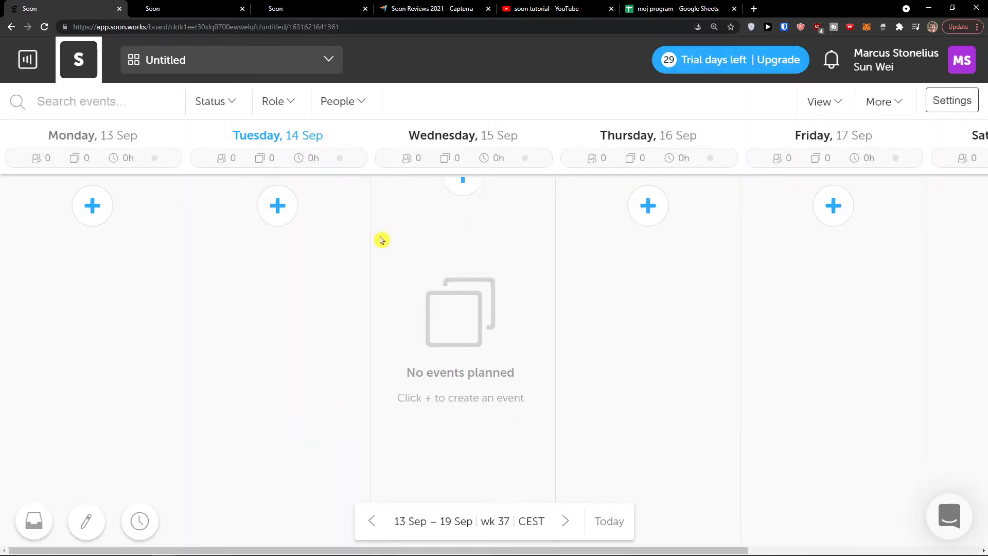
click(105, 98)
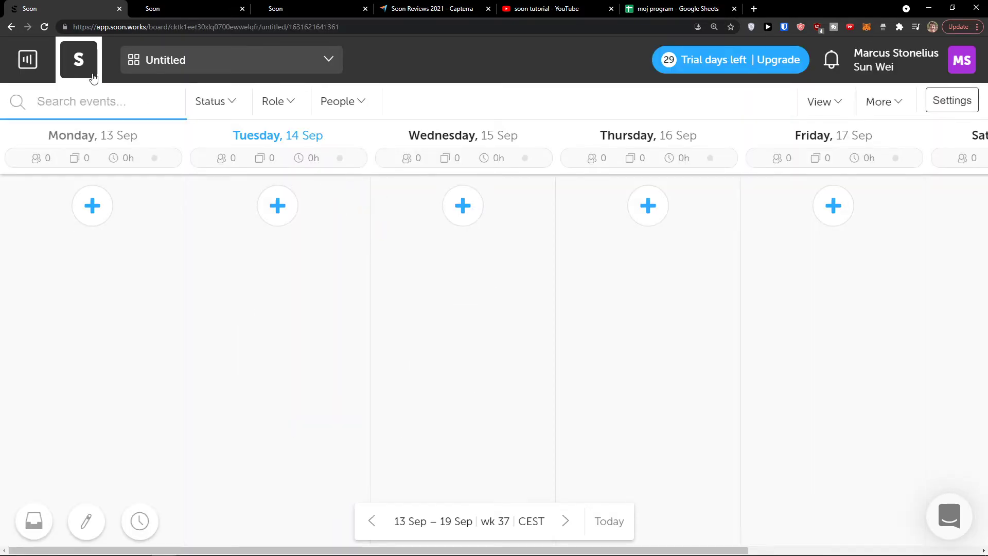
click(206, 68)
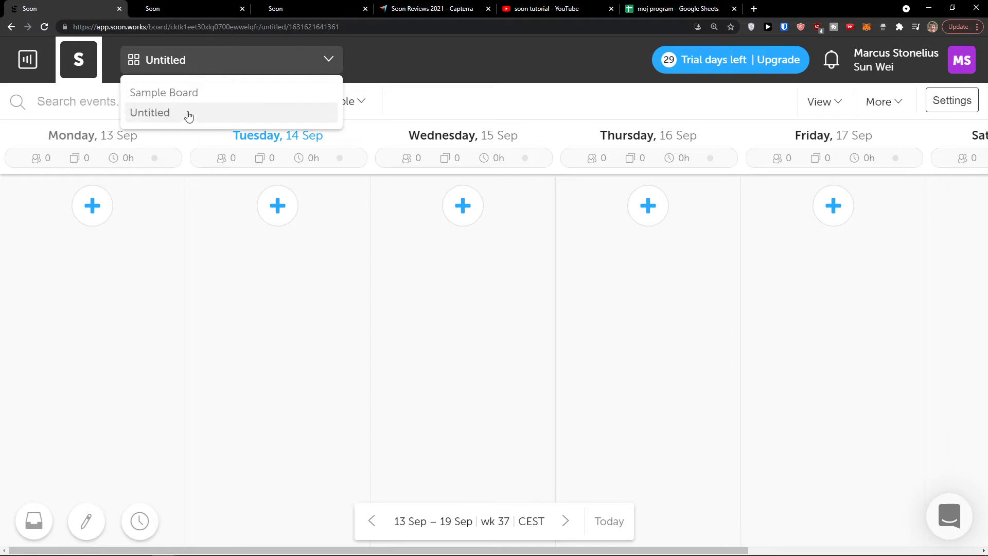
click(242, 64)
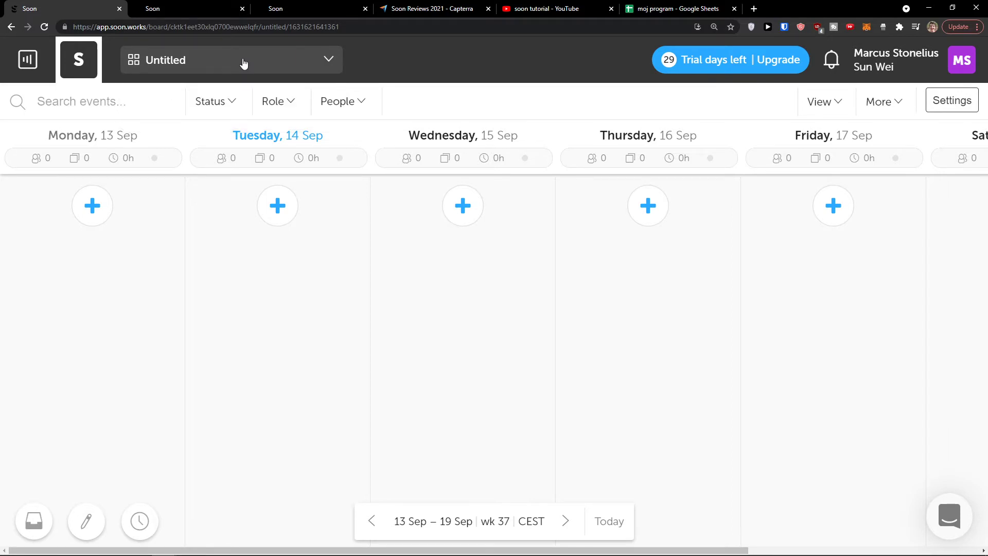
click(236, 103)
click(295, 102)
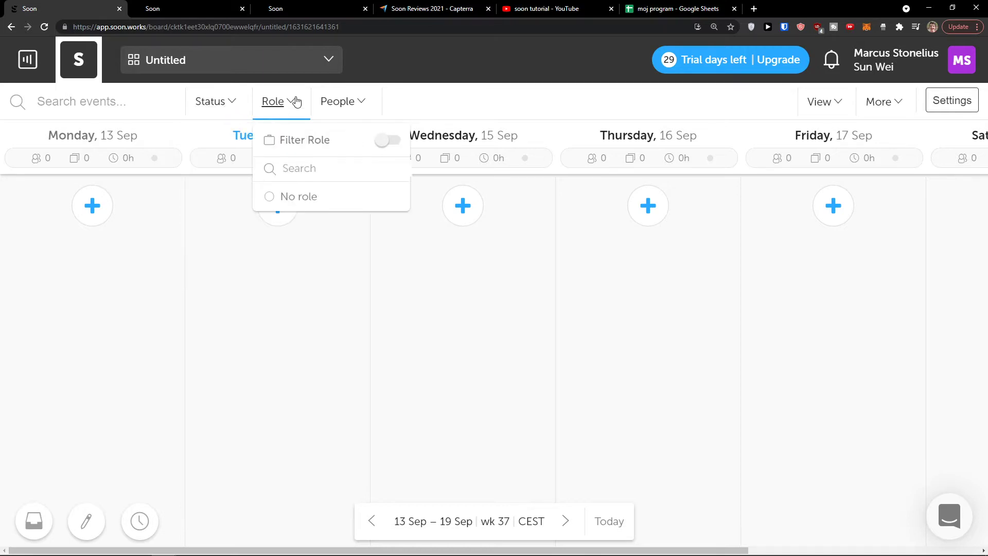
click(354, 102)
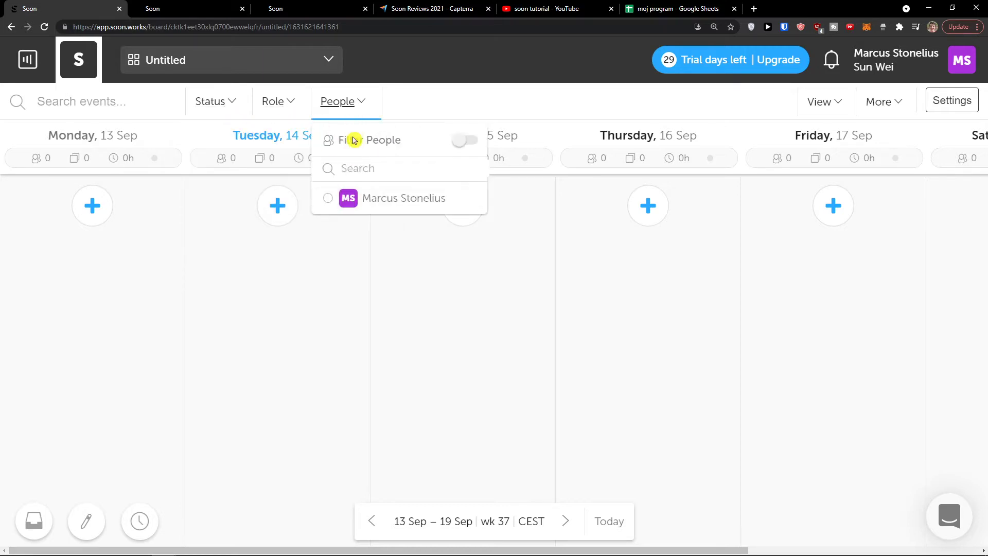
click(263, 261)
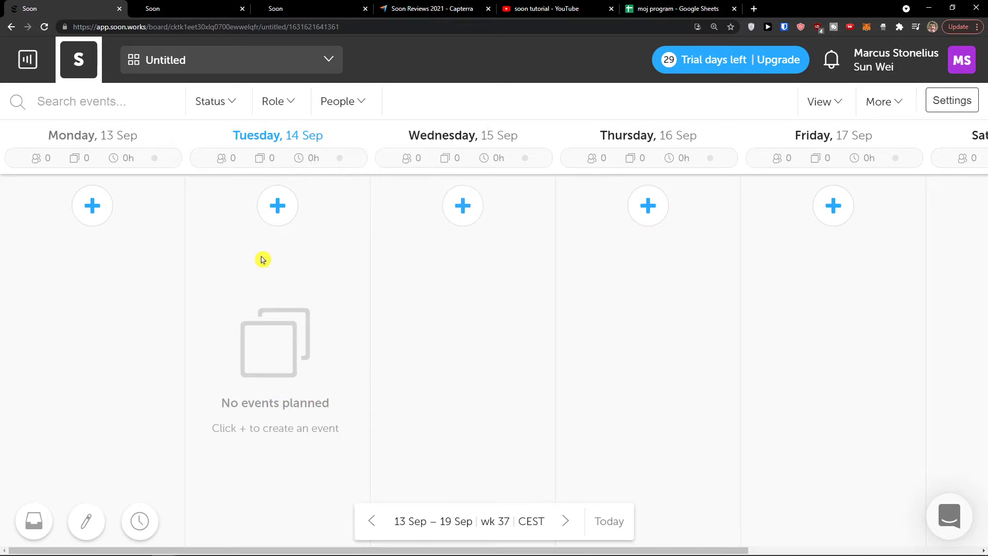
Try the Month schedule view, go back to the week, and show the More options
click(823, 101)
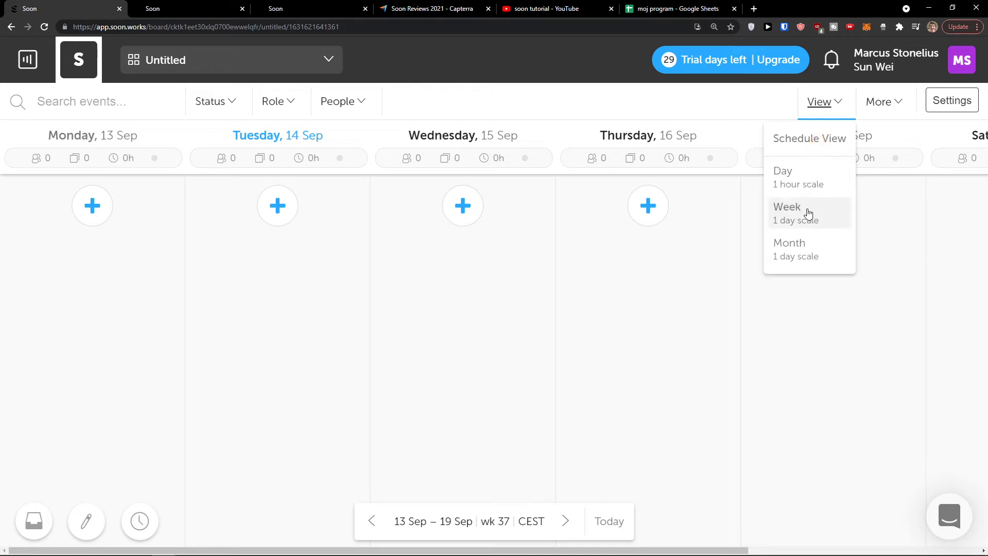
click(805, 246)
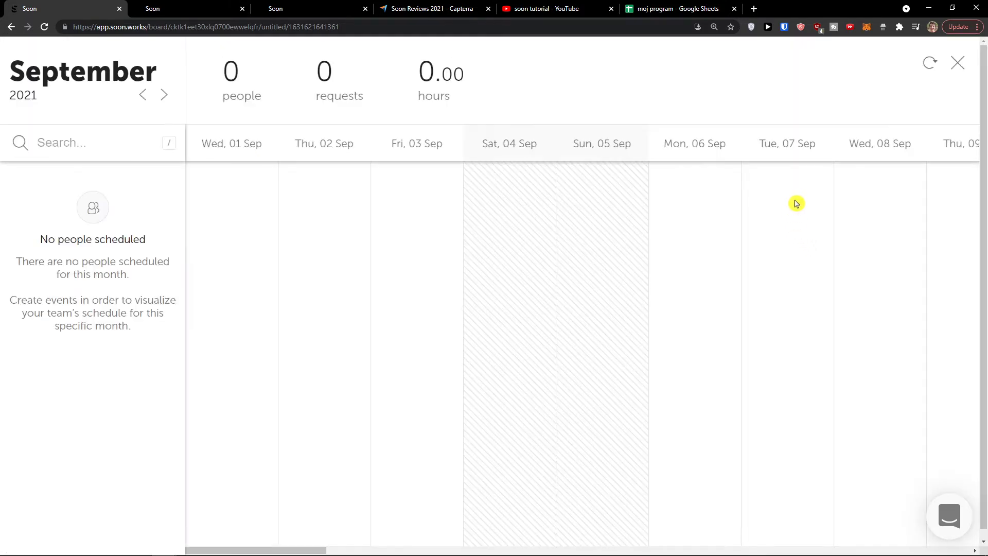
click(958, 63)
click(836, 112)
click(901, 112)
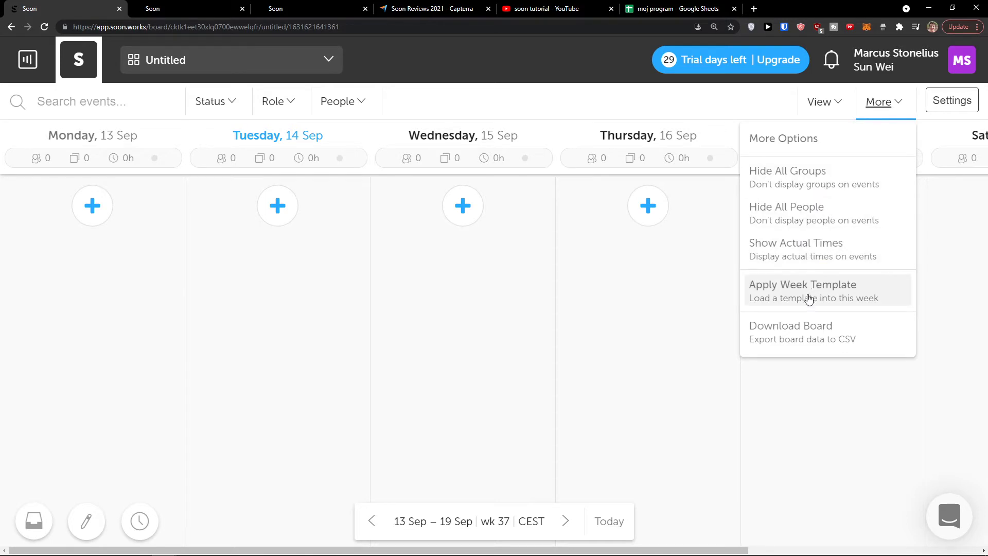
From the Untitled board's Users settings, choose Add Users and then Add Team Users
click(944, 220)
click(952, 101)
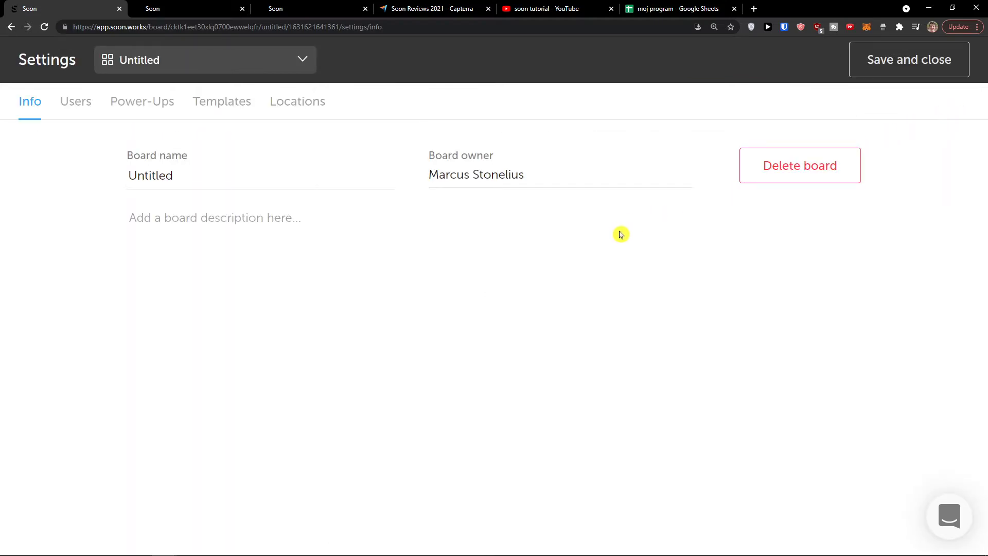
click(65, 108)
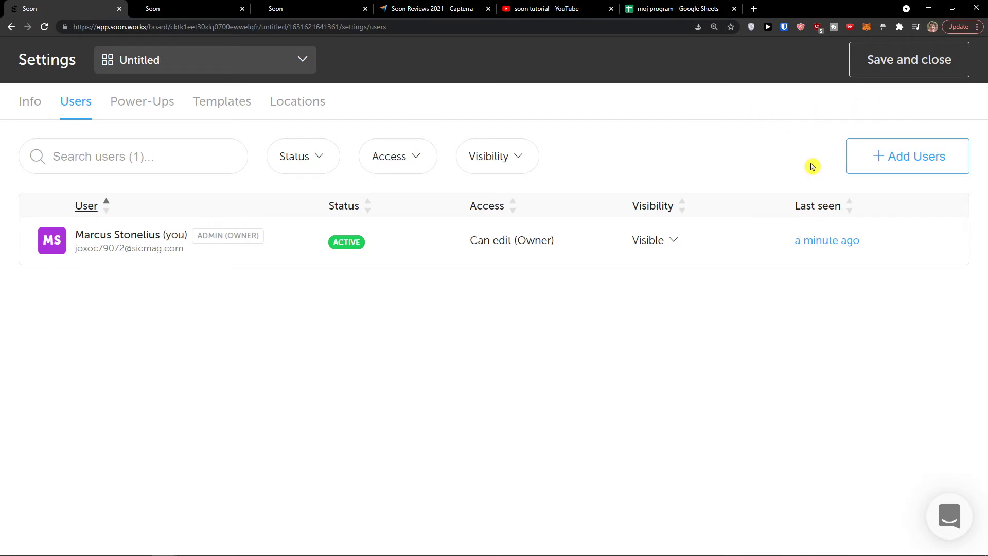
click(941, 157)
click(449, 122)
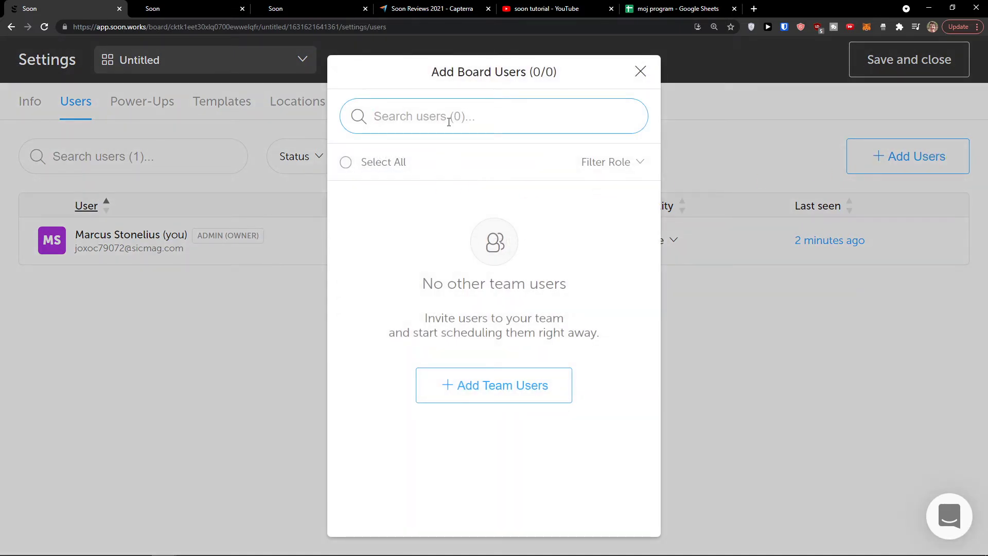
click(483, 370)
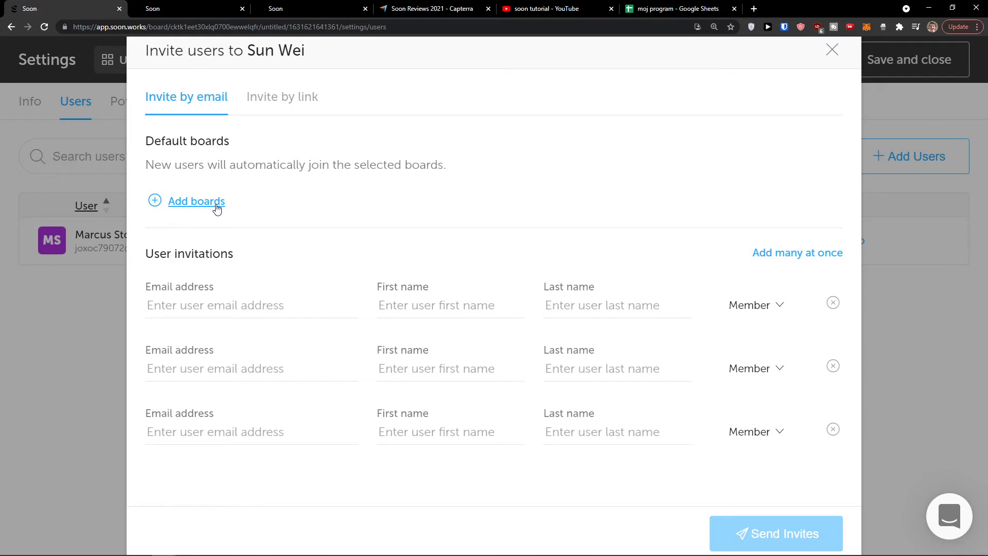
Invite one team member by e-mail with Member access and Untitled as their default board
click(219, 204)
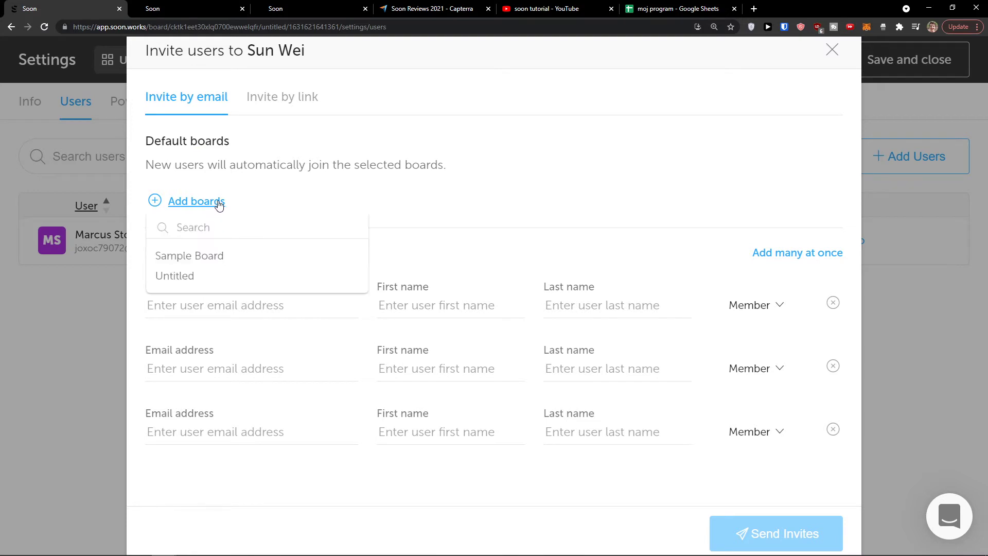
click(213, 279)
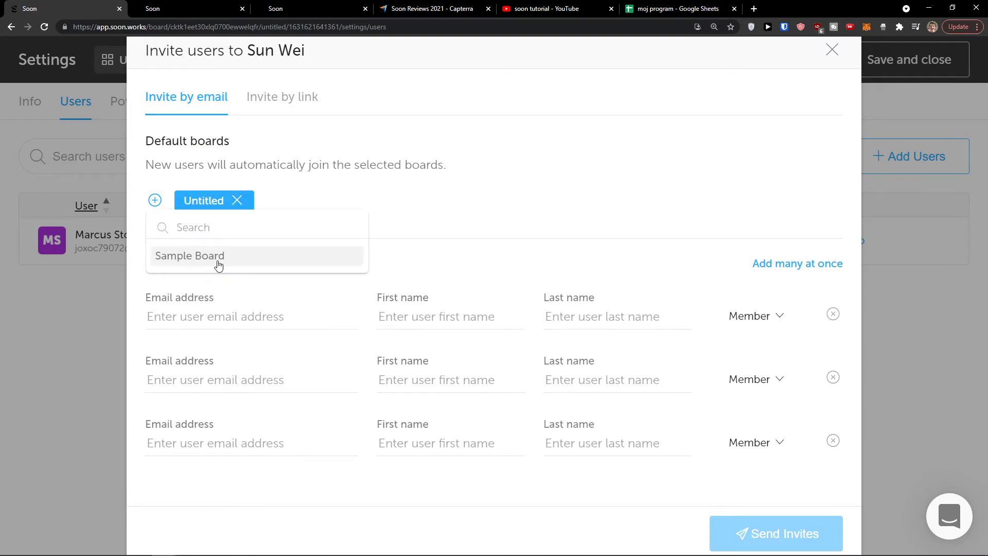
click(337, 190)
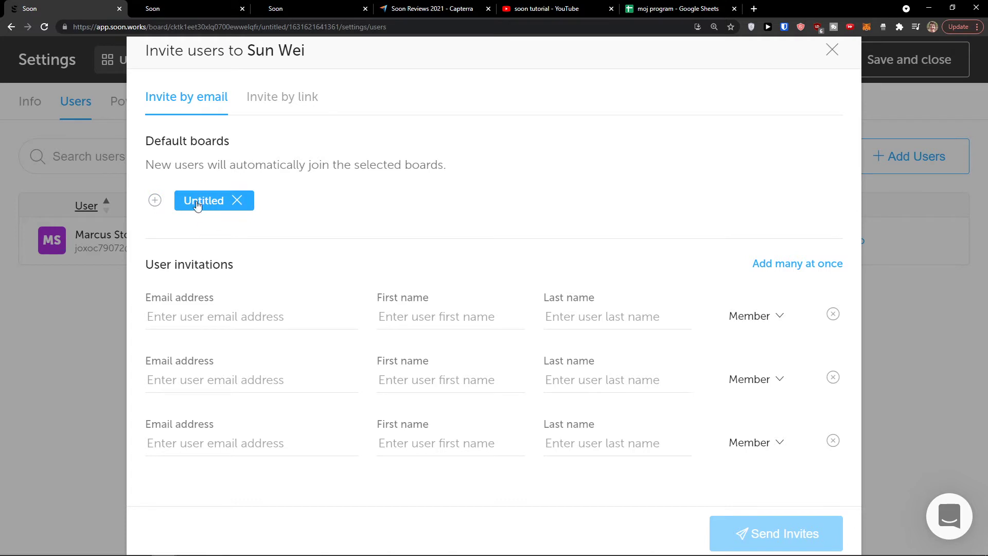
click(245, 311)
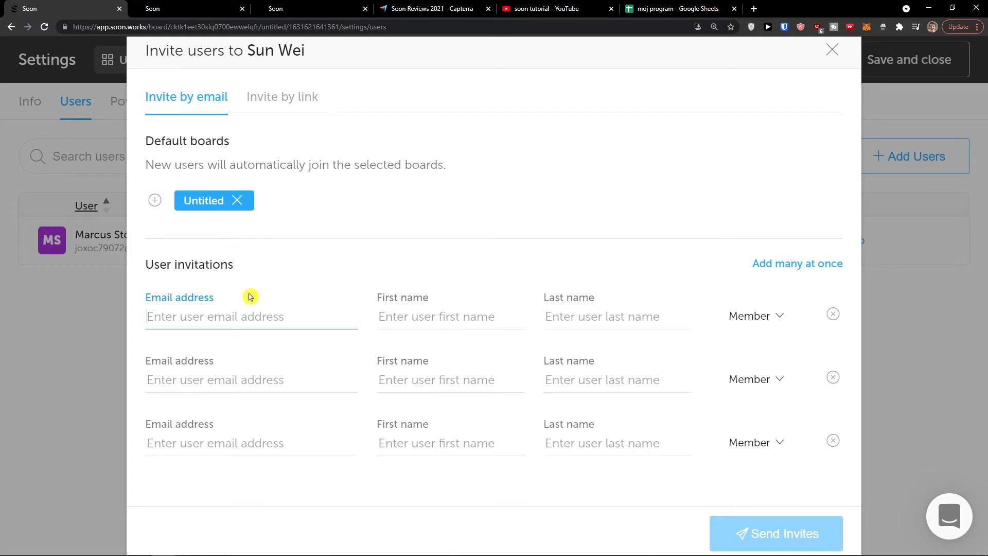
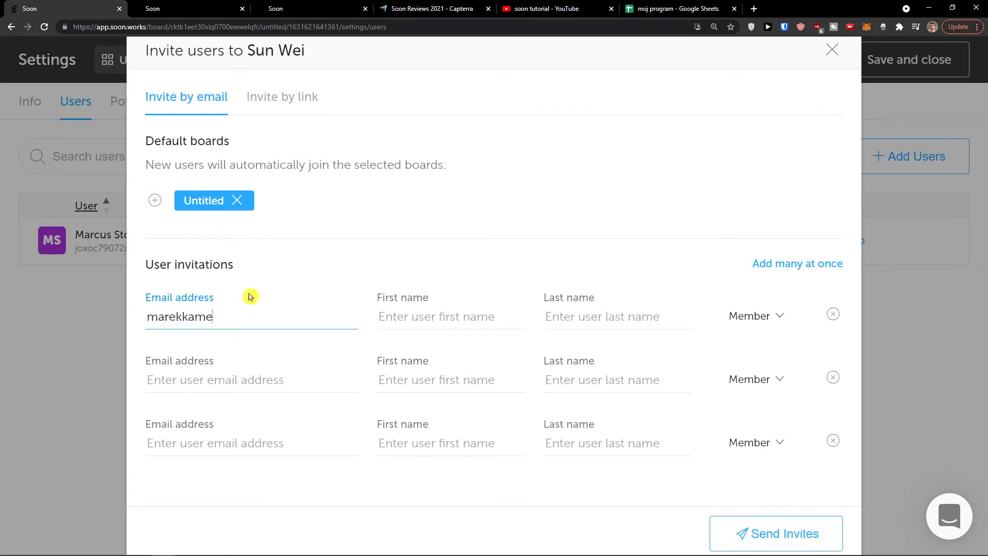
key(Tab)
text(M)
key(Tab)
text(K)
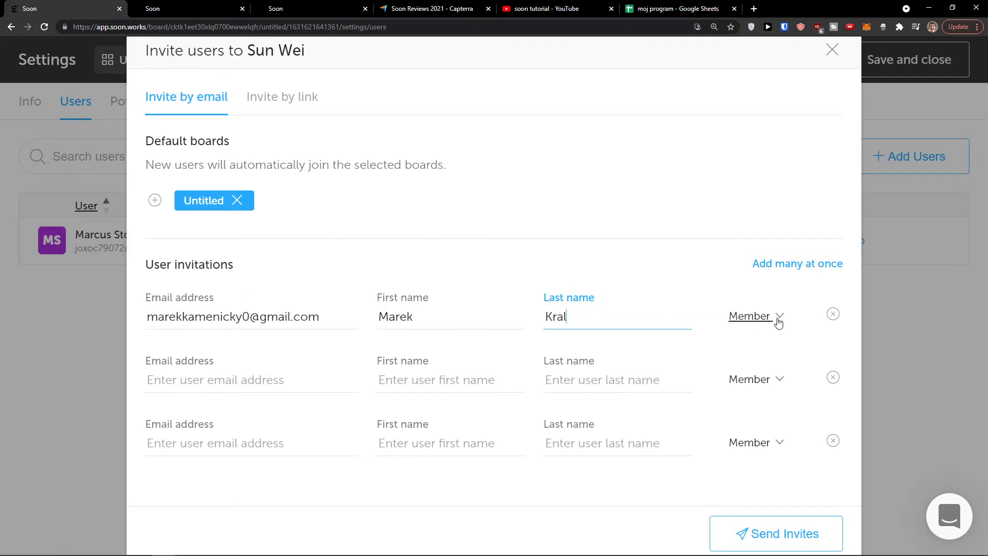
click(779, 320)
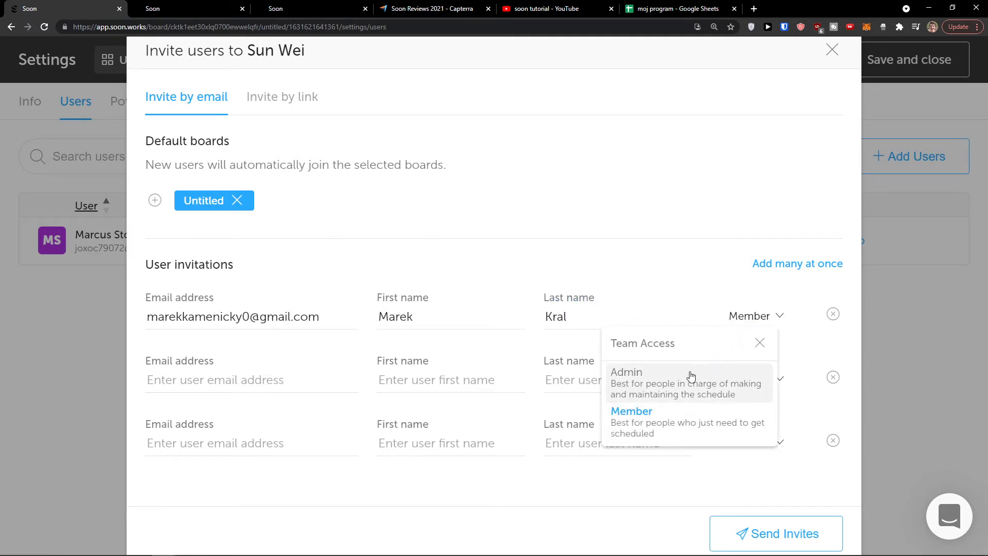
click(673, 289)
click(768, 530)
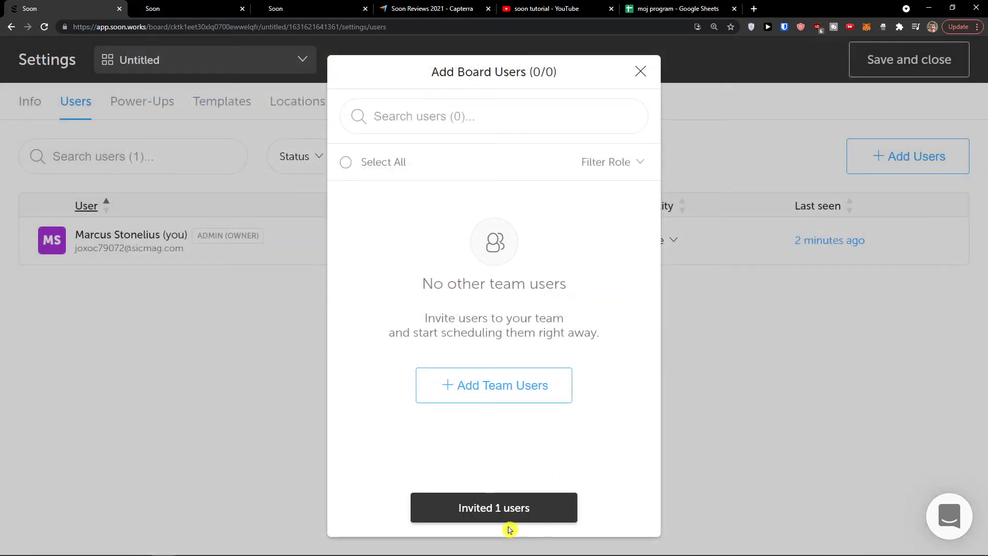
Close the dialog and open the invitation e-mail's team join link in an incognito window
click(639, 72)
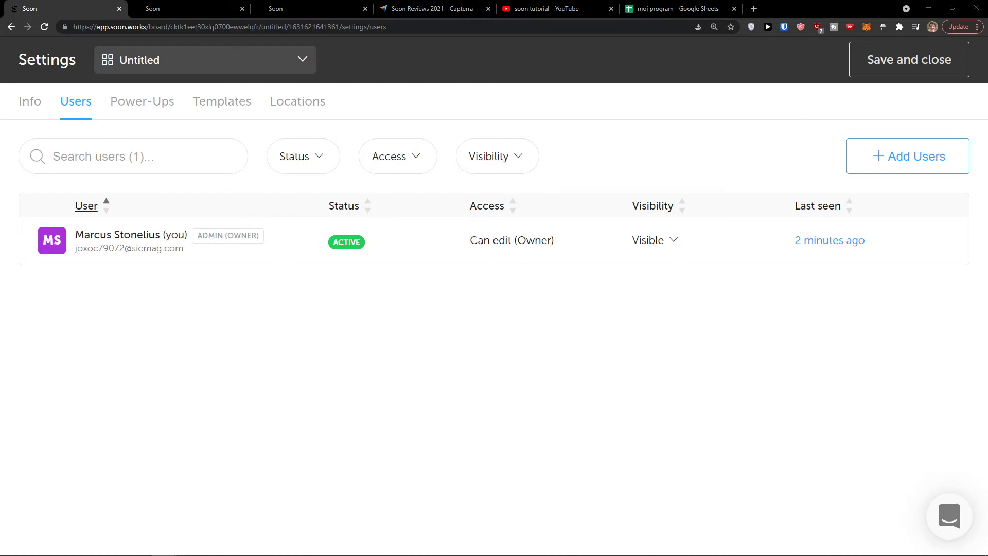
key(alt+Tab)
double_click(227, 176)
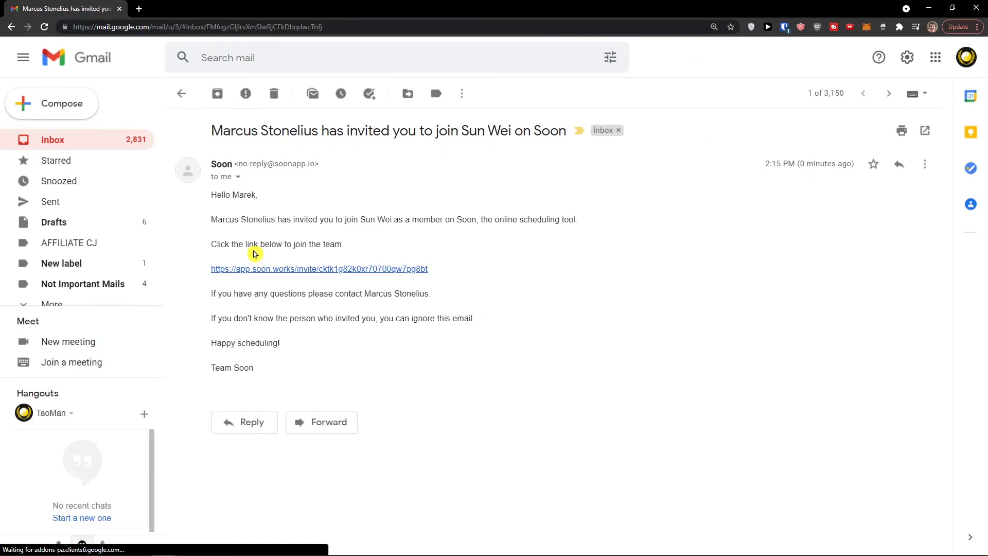
right_click(275, 271)
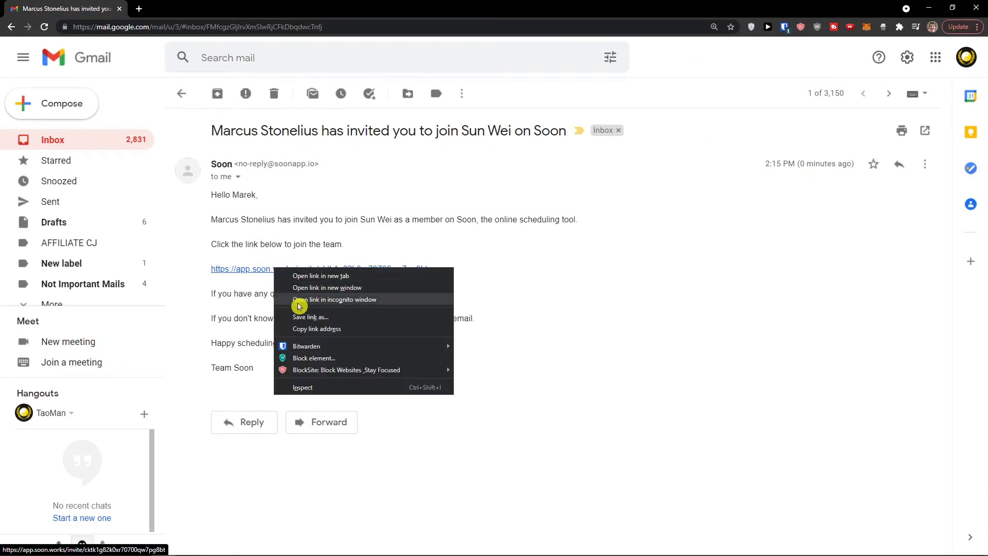
click(291, 300)
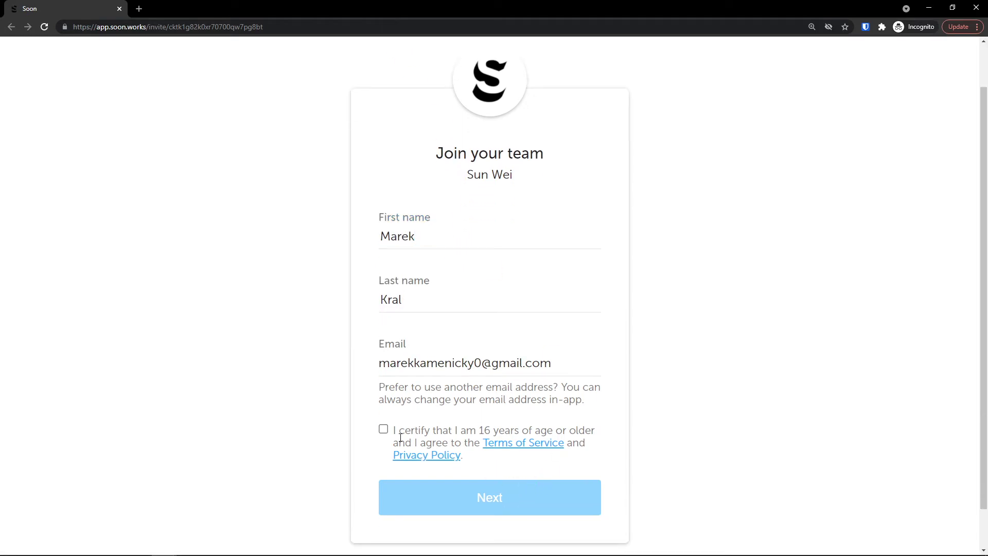
Accept the terms, set the joining account's password, then close the incognito and Gmail windows
click(384, 430)
click(463, 502)
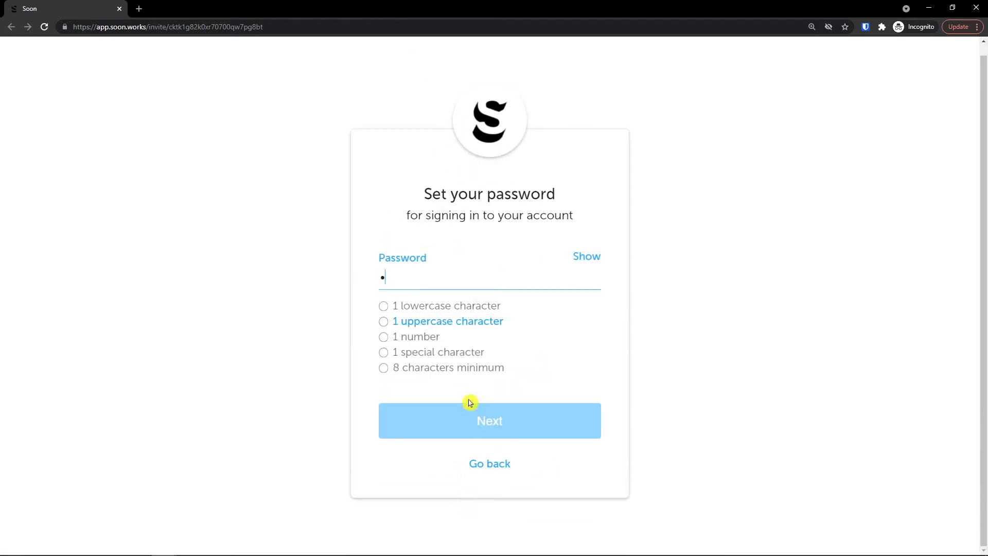
click(469, 411)
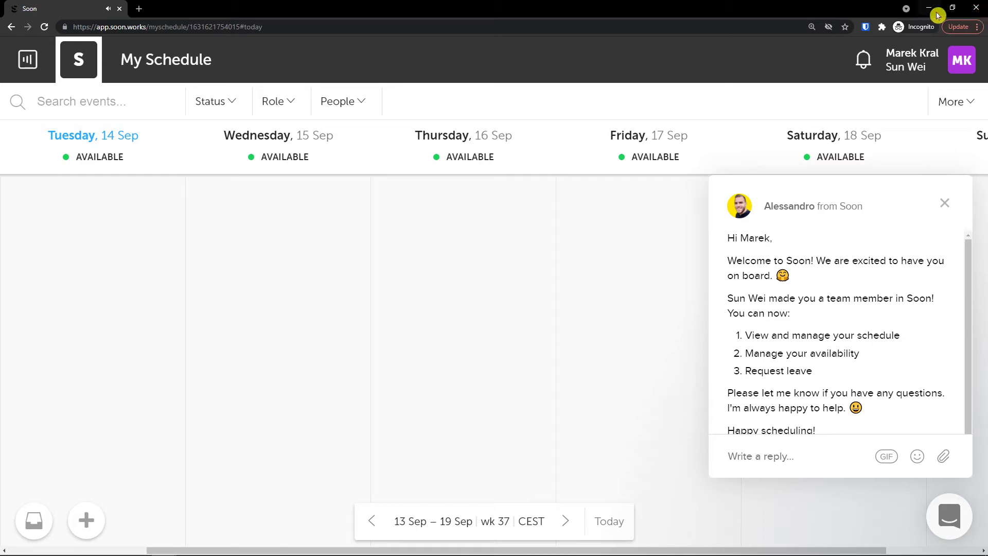
click(977, 9)
click(976, 9)
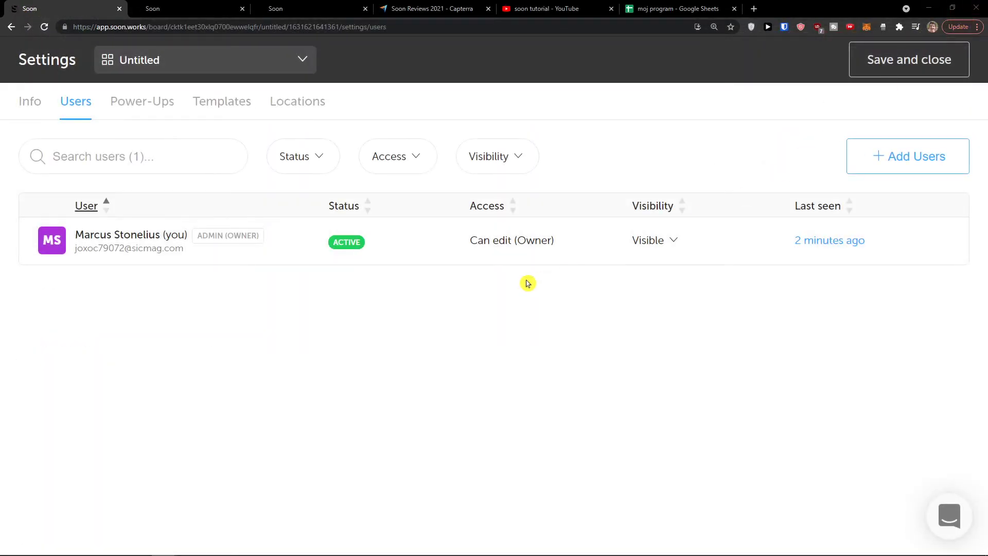
Reload so the new member appears, keep Untitled selected, and show the Info settings page
click(44, 27)
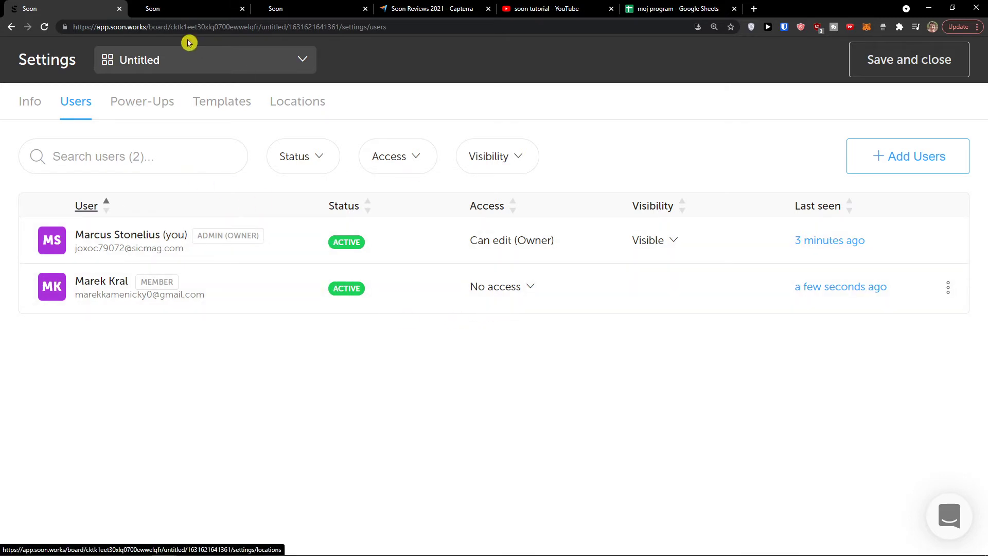
click(187, 59)
click(170, 114)
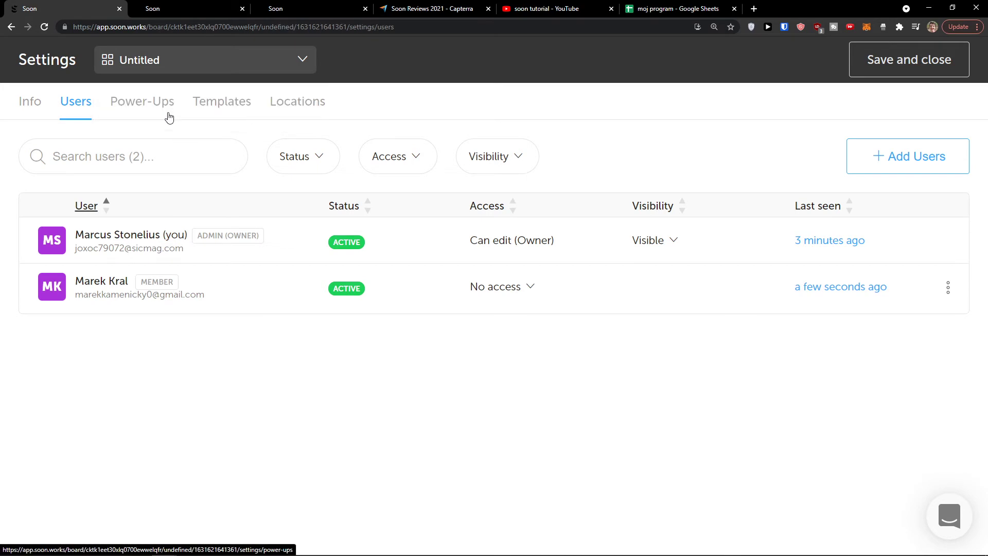
click(36, 102)
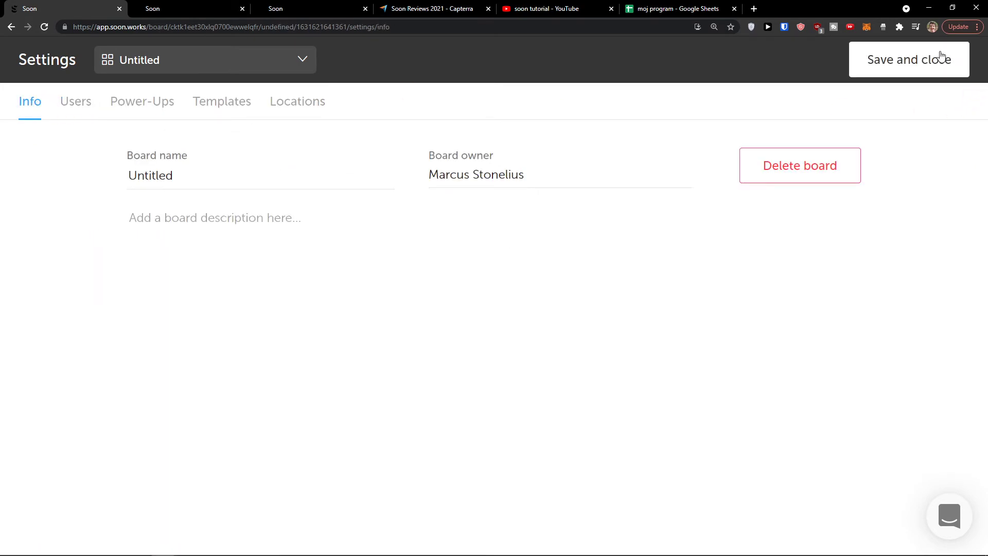
Reopen board settings, rename the board SunBoard, and bring up the Templates page
click(937, 60)
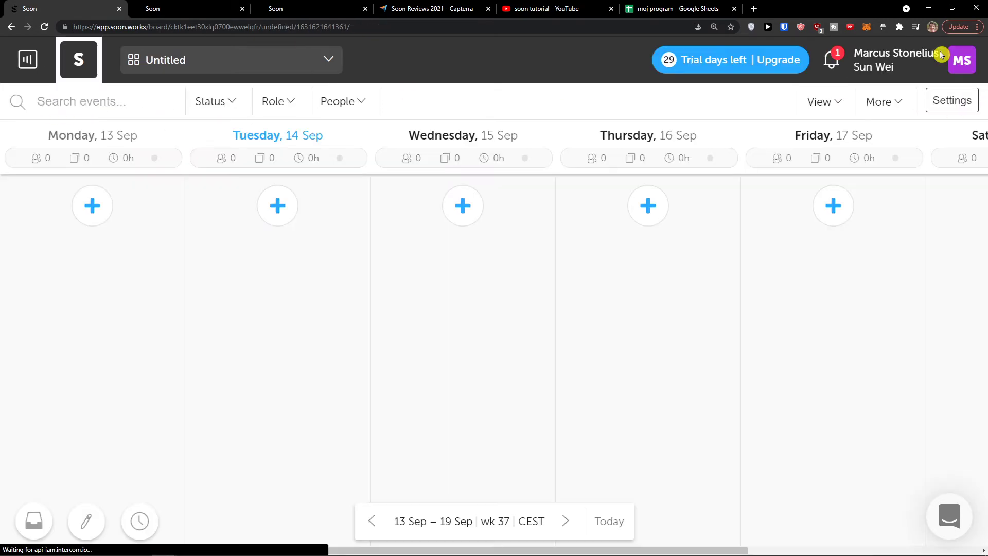
click(938, 101)
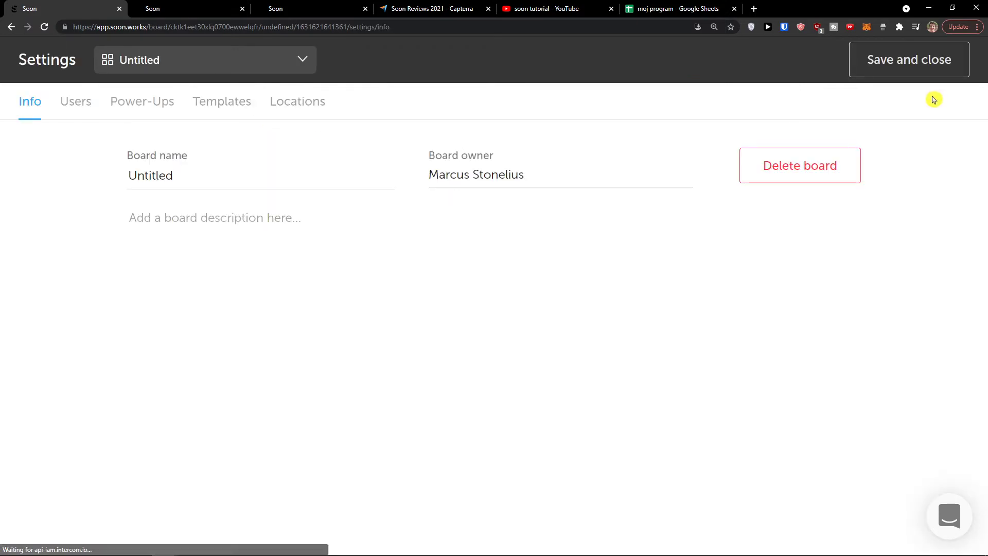
click(213, 177)
text(SunBoard)
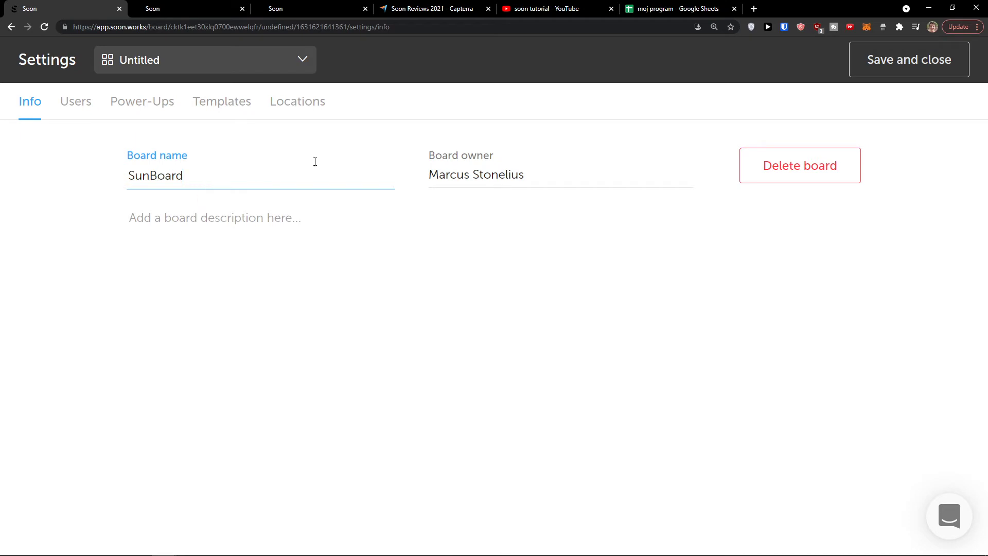
click(214, 135)
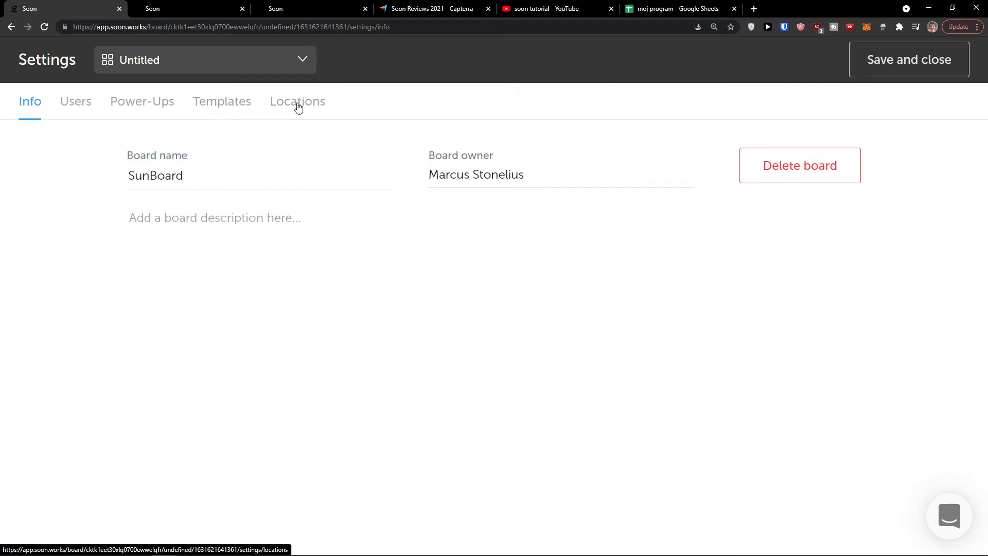
click(238, 112)
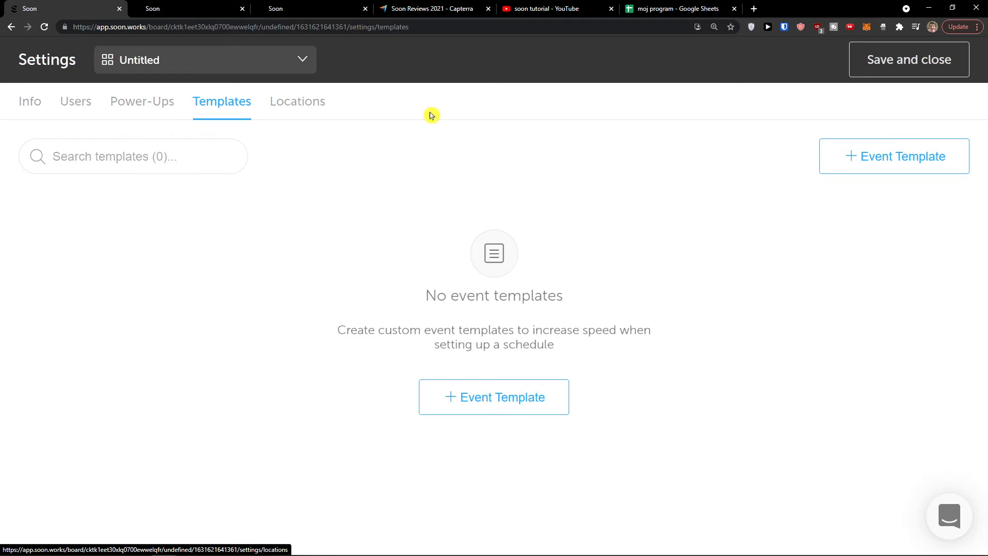
Start a new event template, discard it, and save the settings back to the SunBoard calendar
click(849, 160)
scroll(421, 254, down, 3)
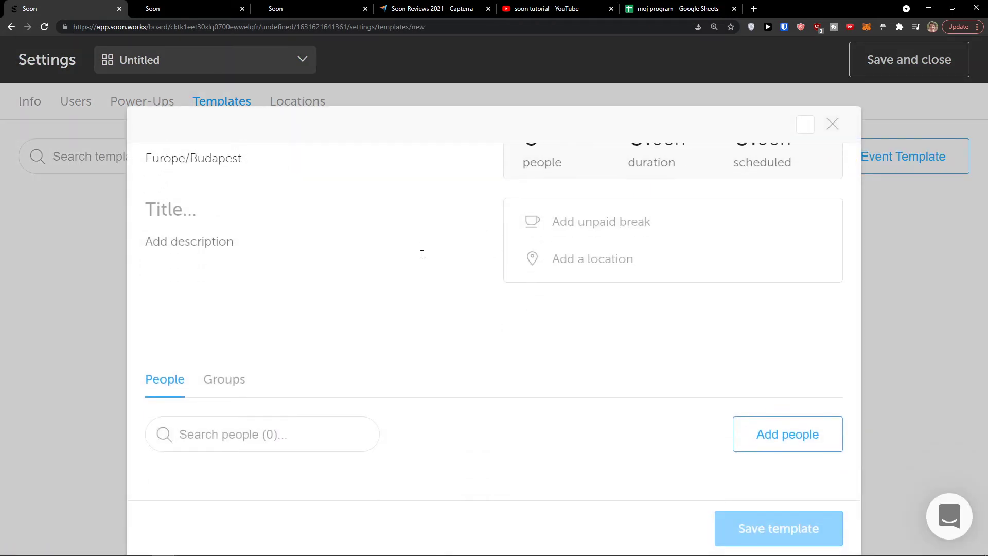
scroll(418, 257, up, 3)
click(833, 124)
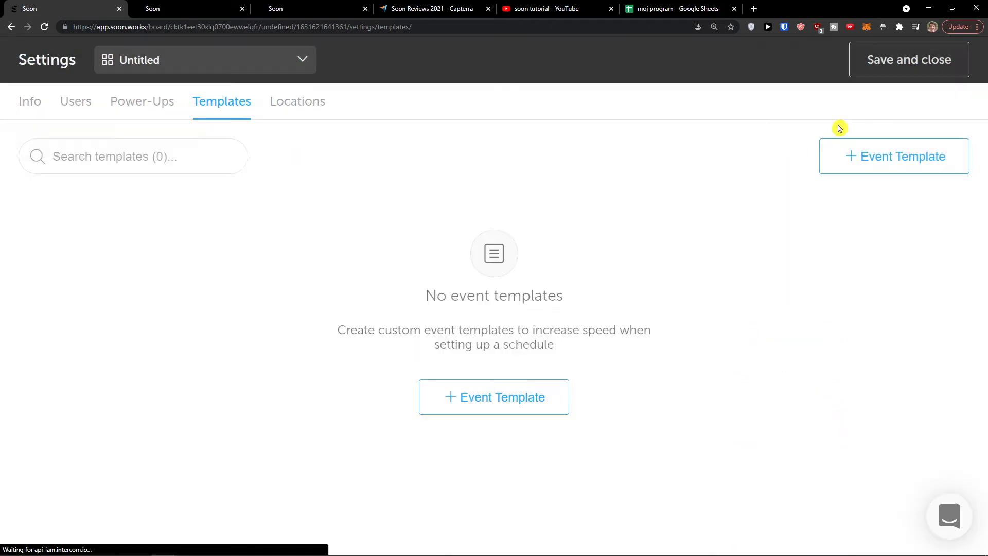
click(894, 72)
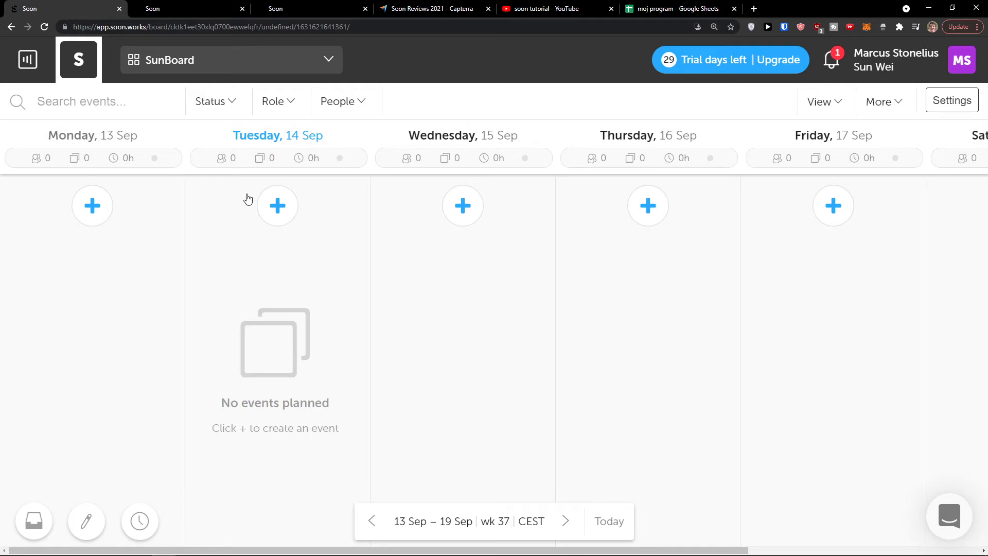
Create a Monday event titled 'Meeting' running from 02:30 to 04:00
click(93, 208)
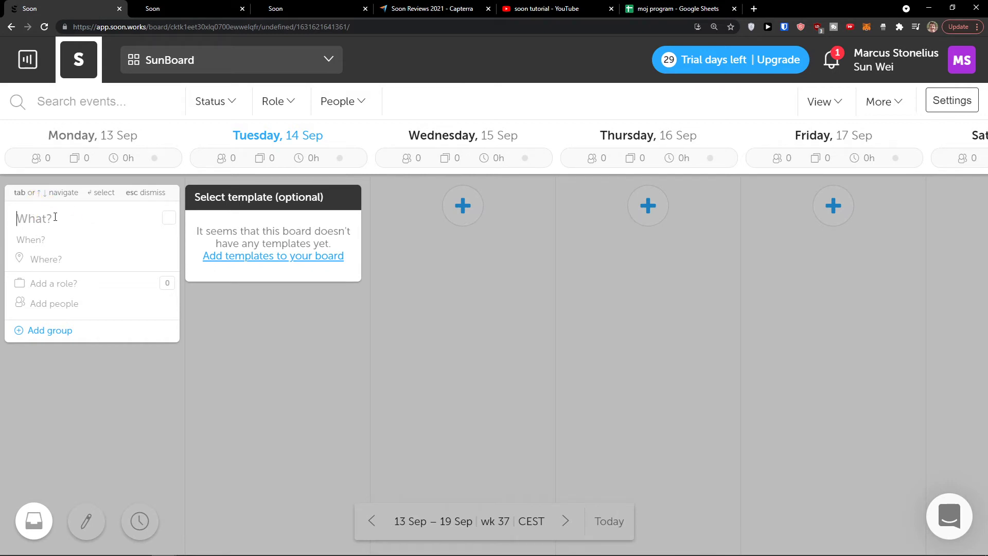
text(A)
key(BackSpace)
text(Meet)
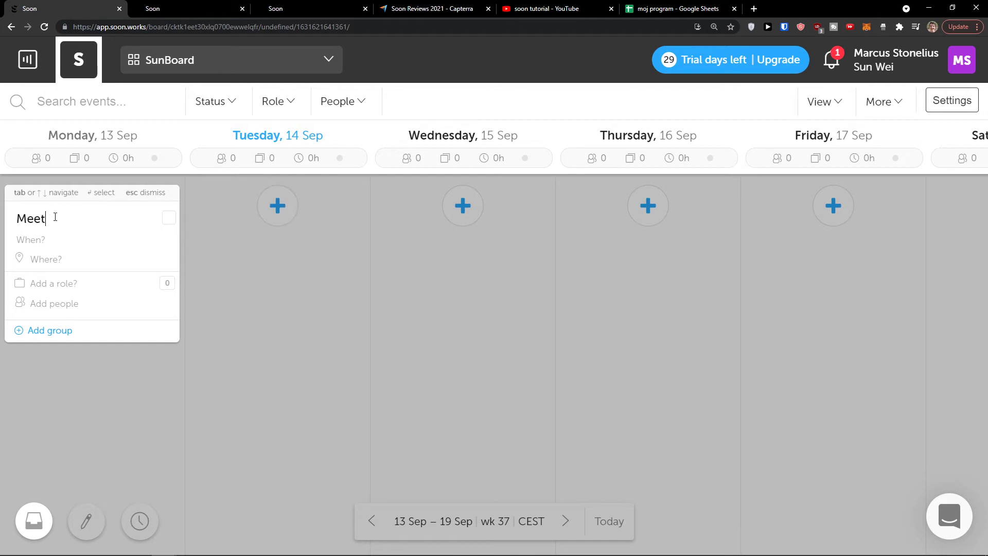
text(ing)
click(45, 239)
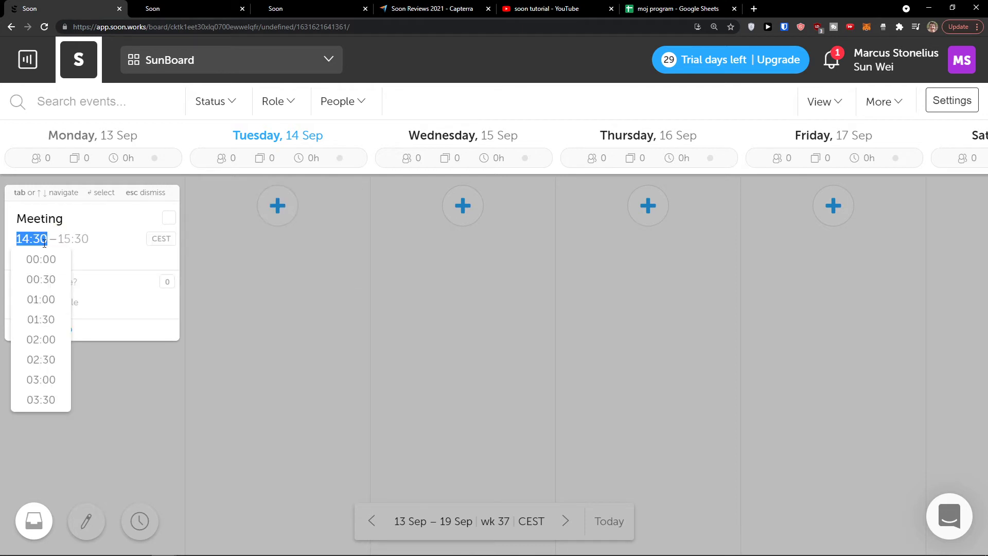
click(44, 360)
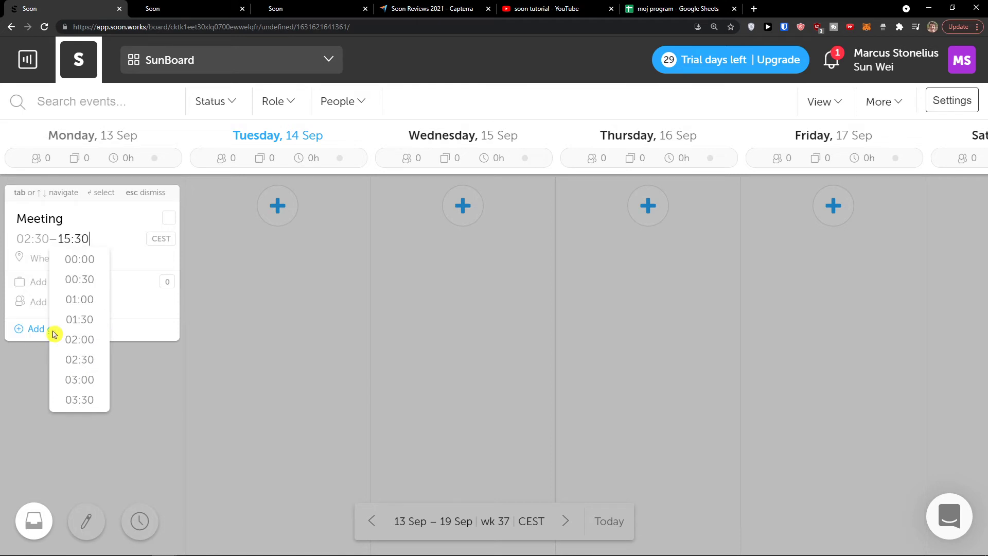
scroll(85, 355, down, 2)
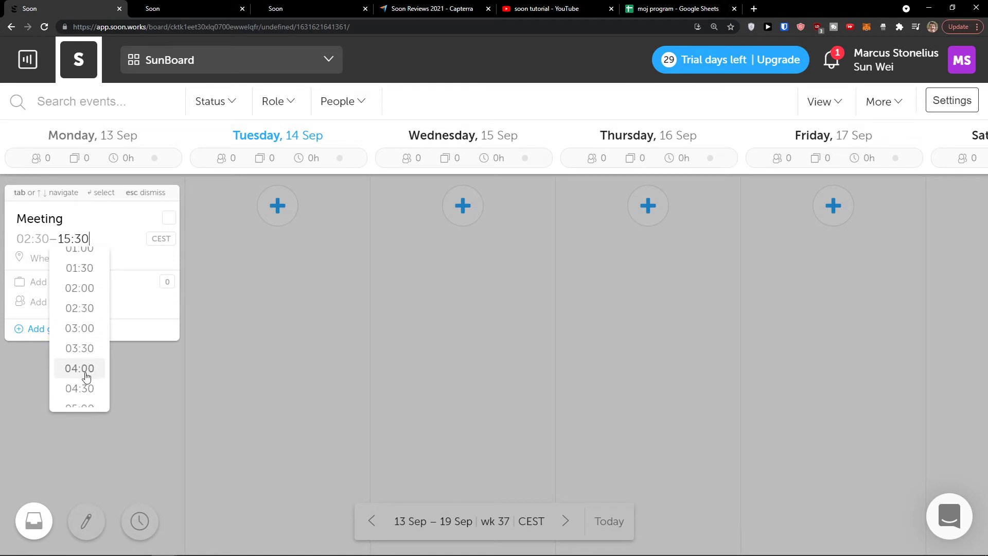
click(82, 368)
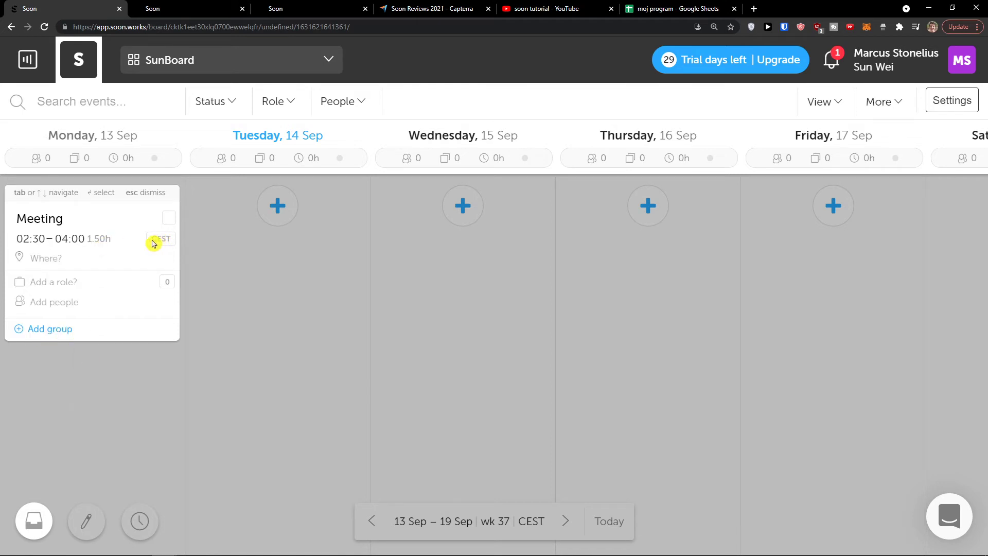
Set the Meeting location to Slovakia with sublocation Nitra
click(64, 260)
text(Slov)
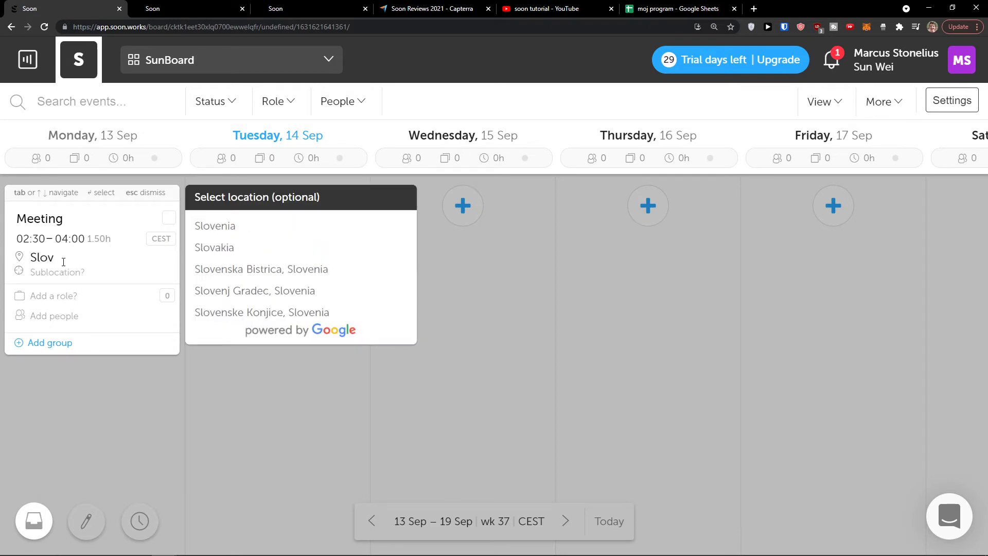
click(244, 247)
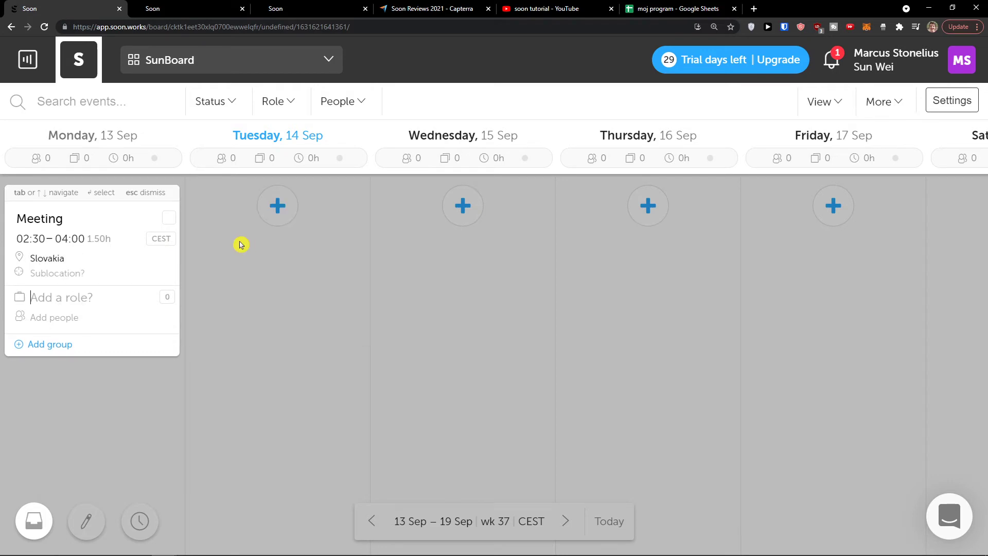
text(N)
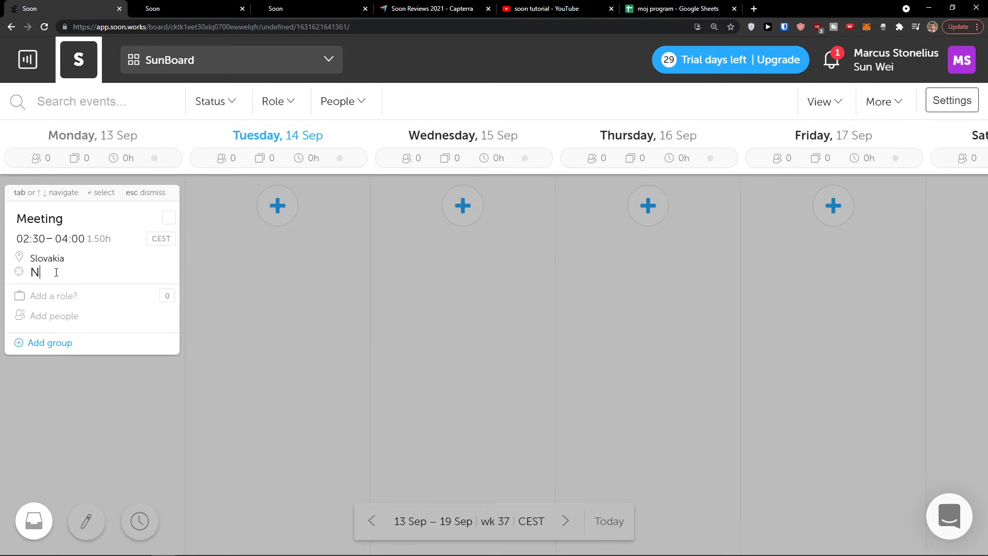
text(itra)
key(Tab)
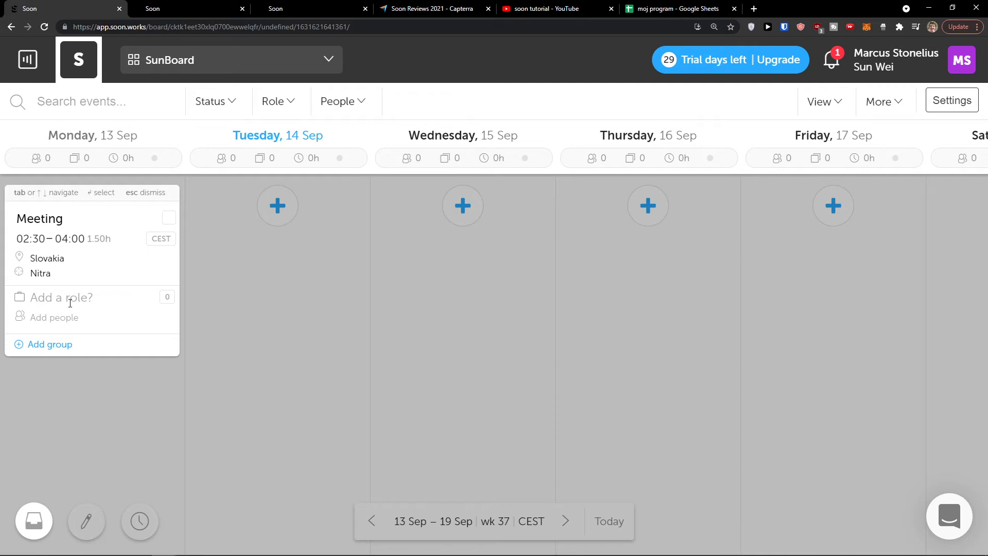
Add a CEO role, assign a team member to it, and close the editor
text(CEO)
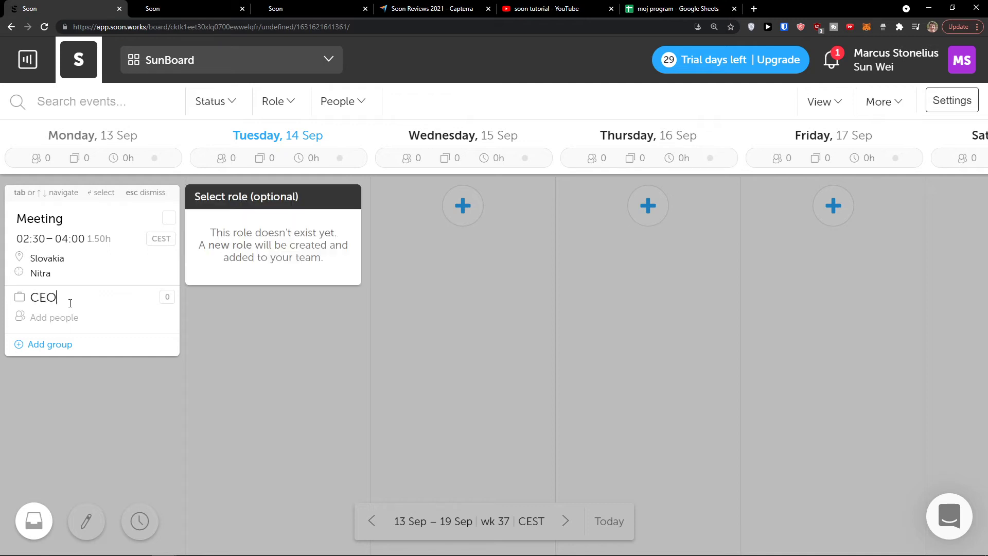
click(62, 315)
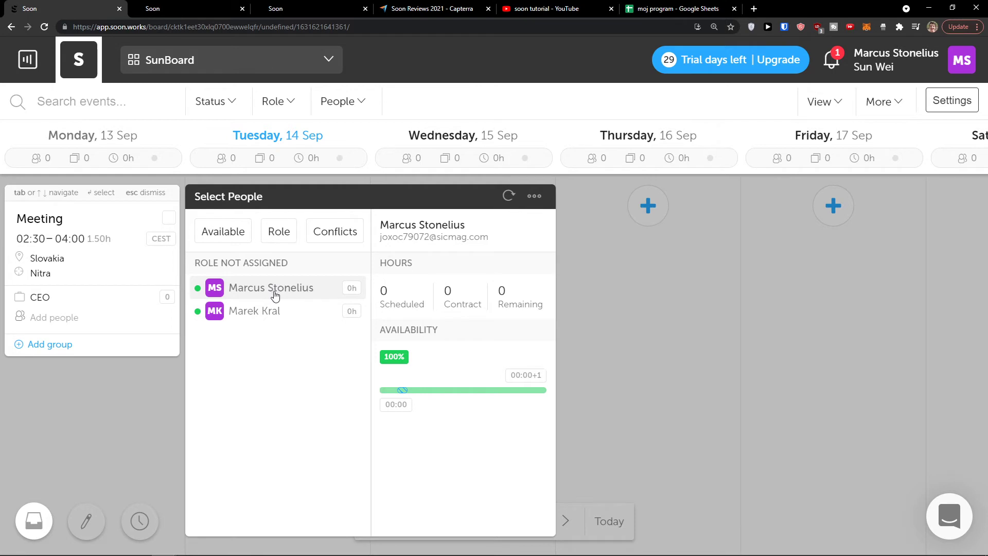
click(270, 313)
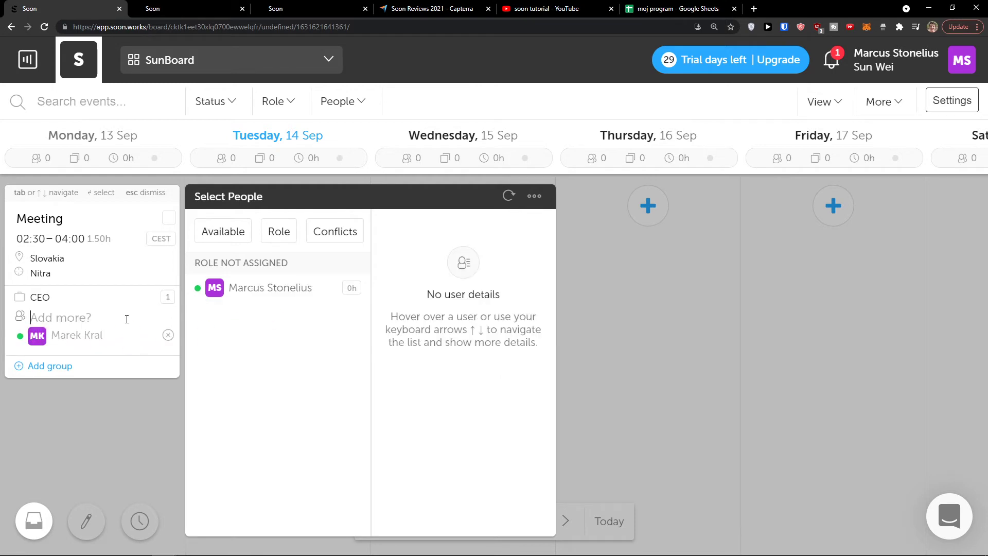
click(152, 415)
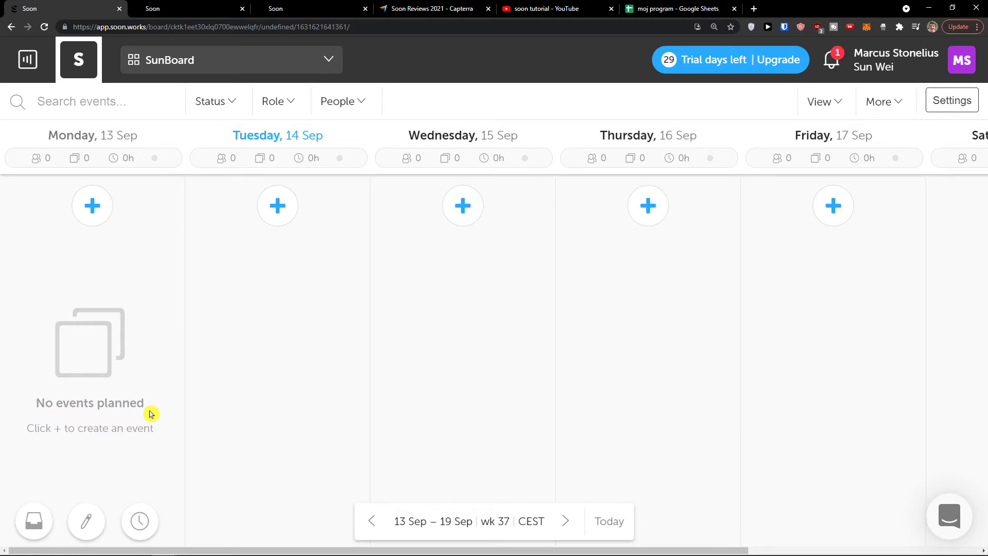
Move the Meeting card from Monday to Tuesday, check the empty inbox, and enter edit mode
drag(119, 293, 124, 267)
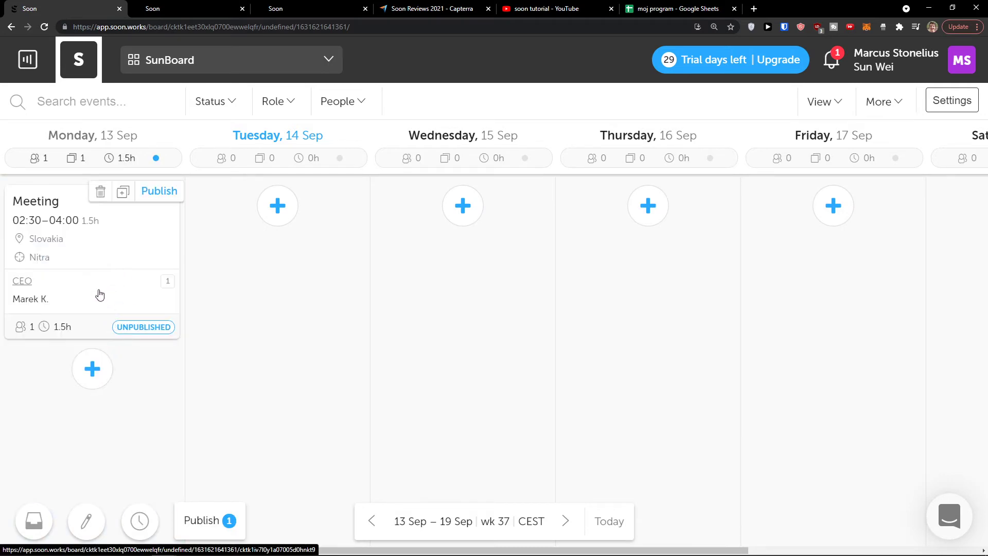
drag(101, 268, 296, 274)
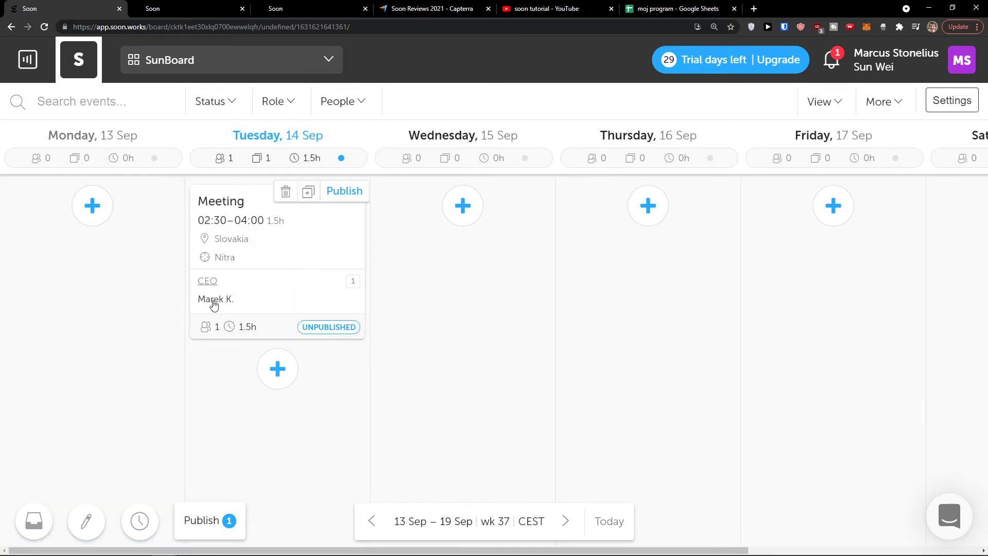
click(36, 521)
scroll(64, 454, down, 1)
scroll(62, 453, down, 1)
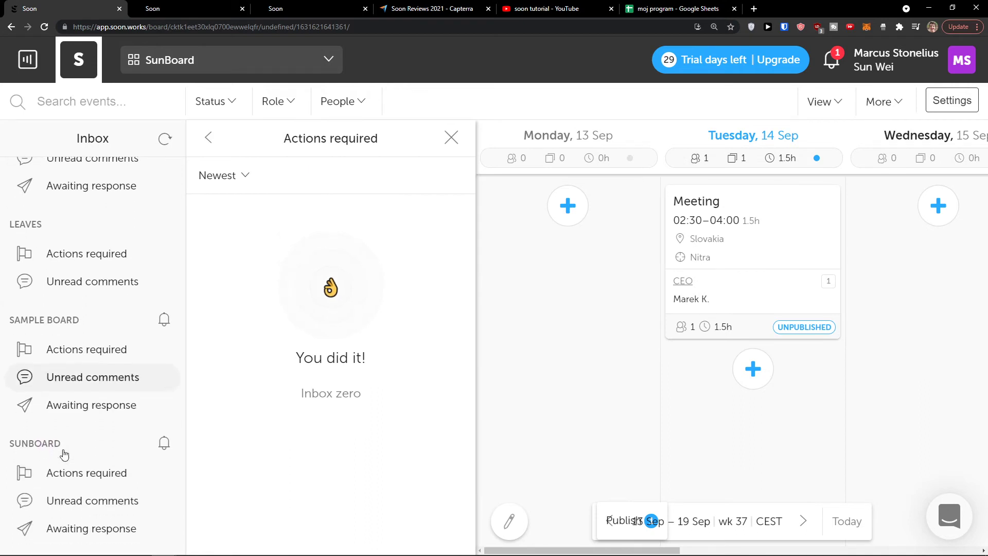
scroll(63, 448, up, 2)
scroll(64, 443, down, 2)
scroll(59, 474, up, 2)
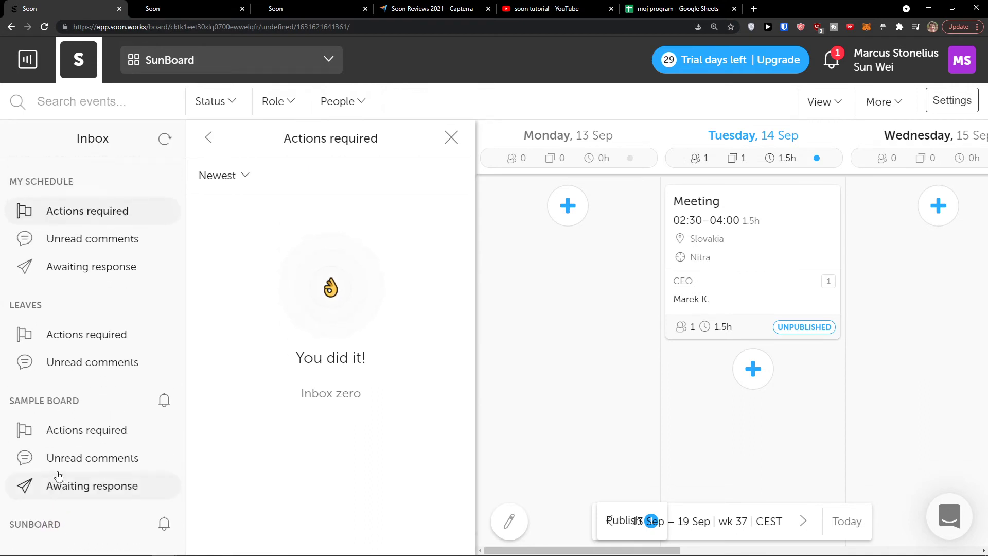
click(450, 139)
click(88, 523)
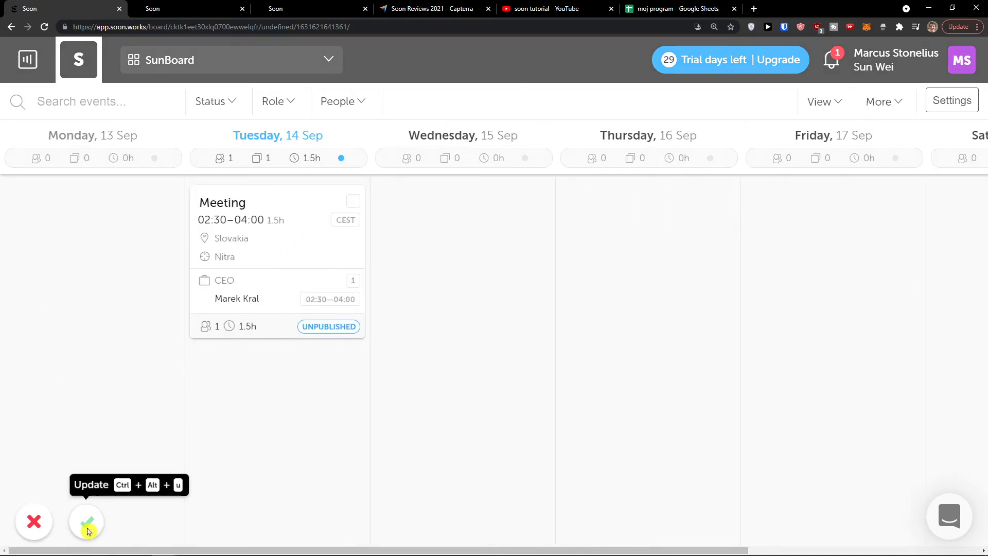
Leave edit mode without saving, re-enter it, and discard once more
click(36, 528)
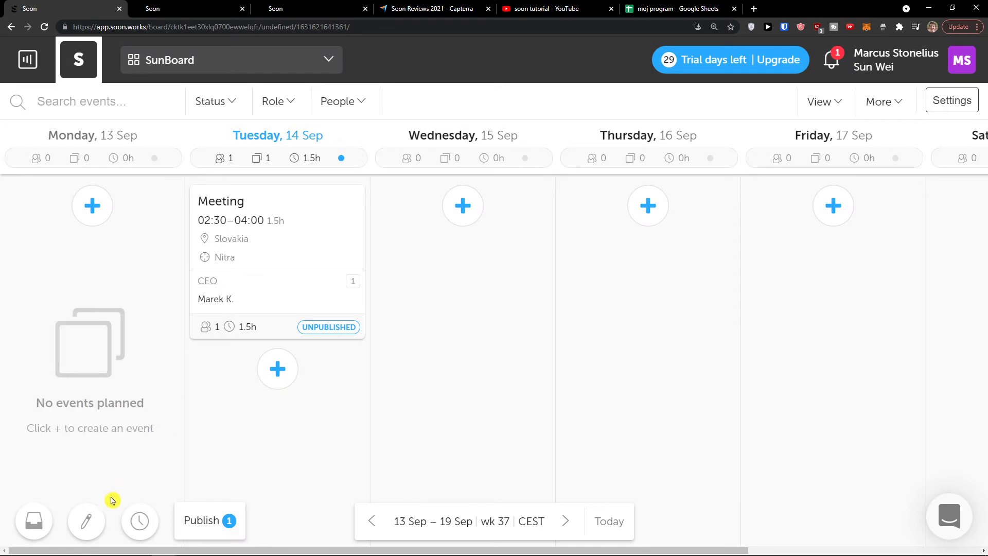
click(100, 522)
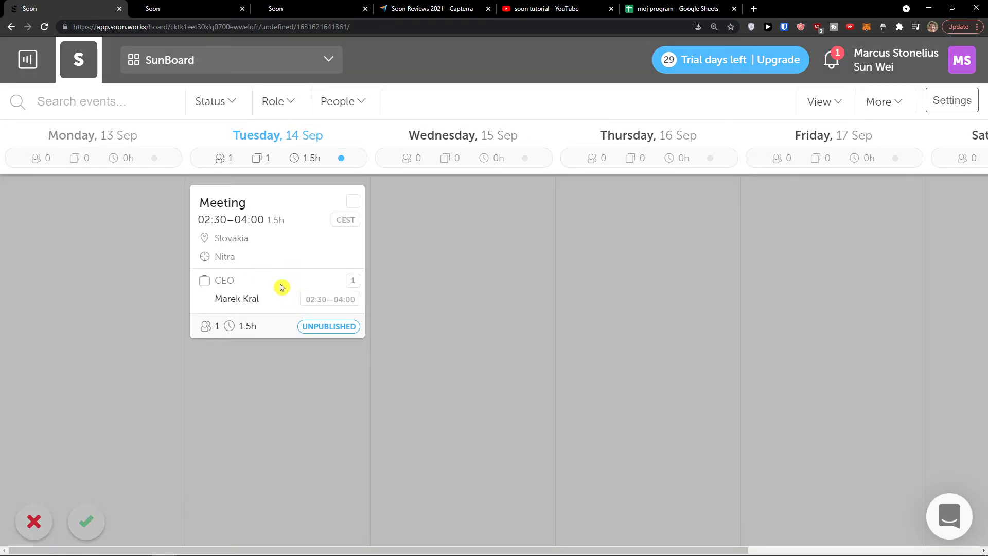
click(35, 522)
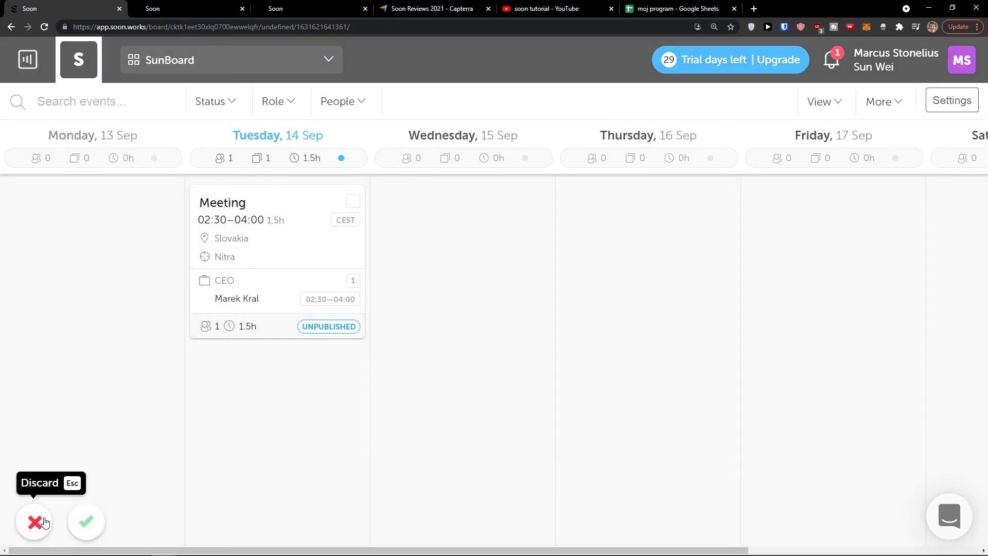
Review each person's scheduled hours in the Hours panel, then close it
click(136, 522)
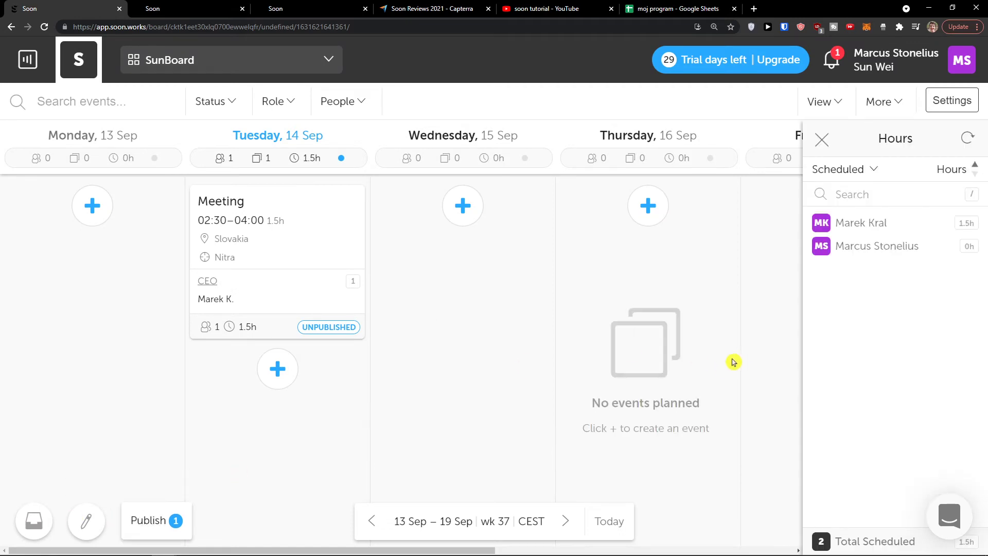
click(930, 208)
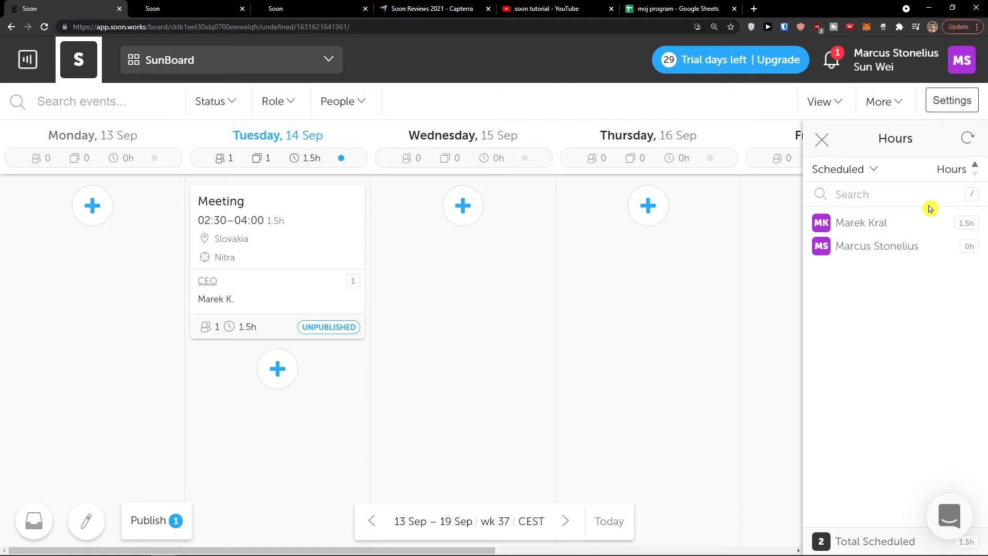
click(821, 139)
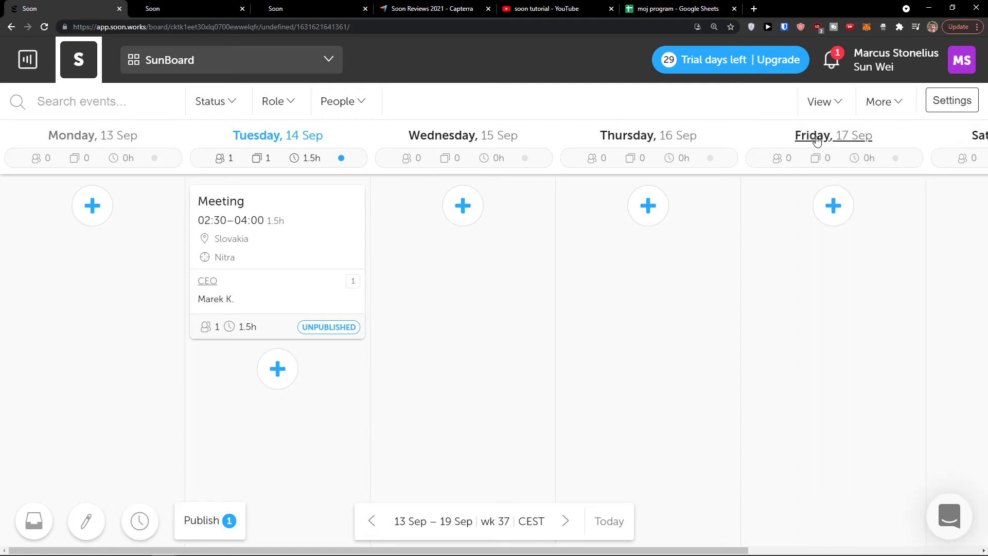
Publish the Tuesday Meeting, then duplicate it and delete that first copy
click(203, 521)
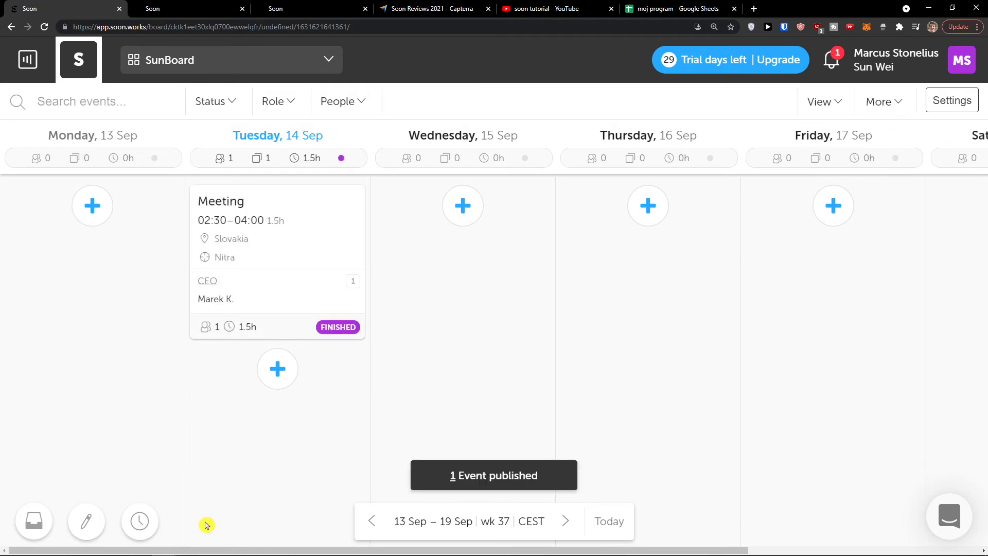
mouse_move(340, 328)
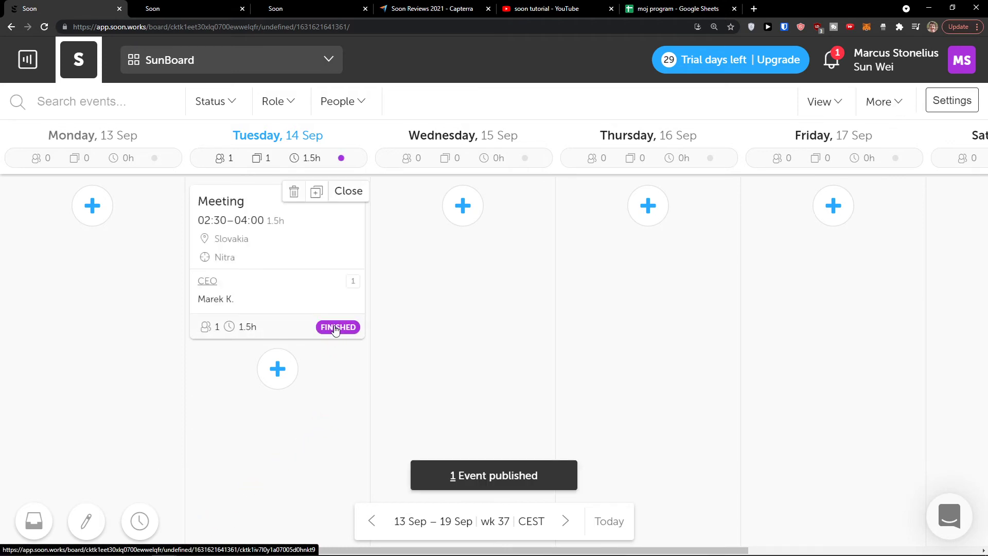
click(317, 191)
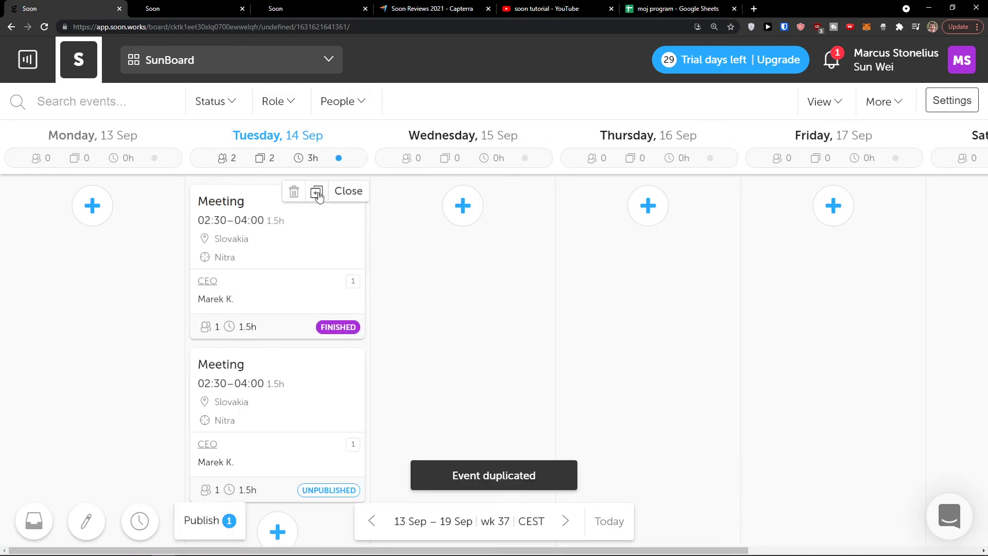
mouse_move(298, 388)
click(287, 357)
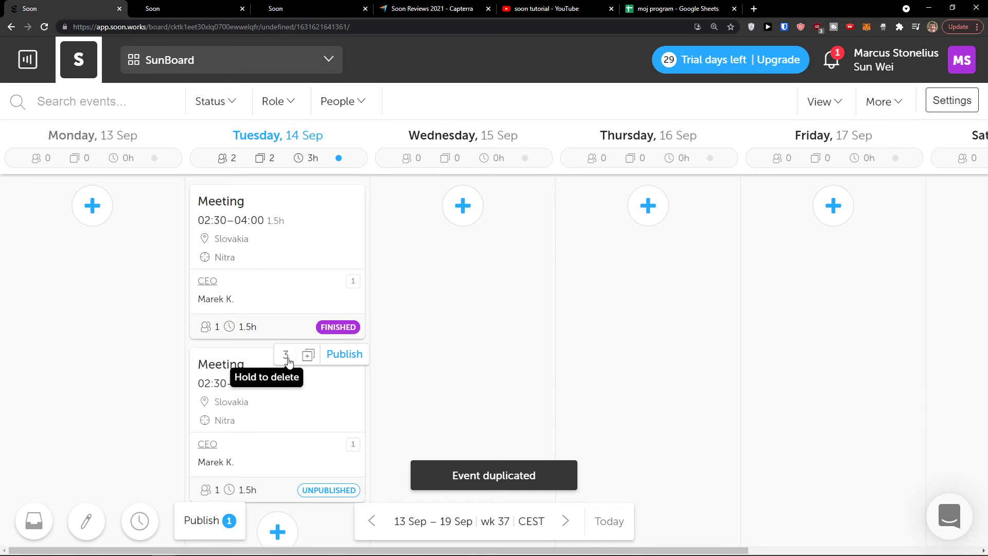
Duplicate the Meeting again and drag the unpublished copy onto Wednesday
mouse_move(333, 205)
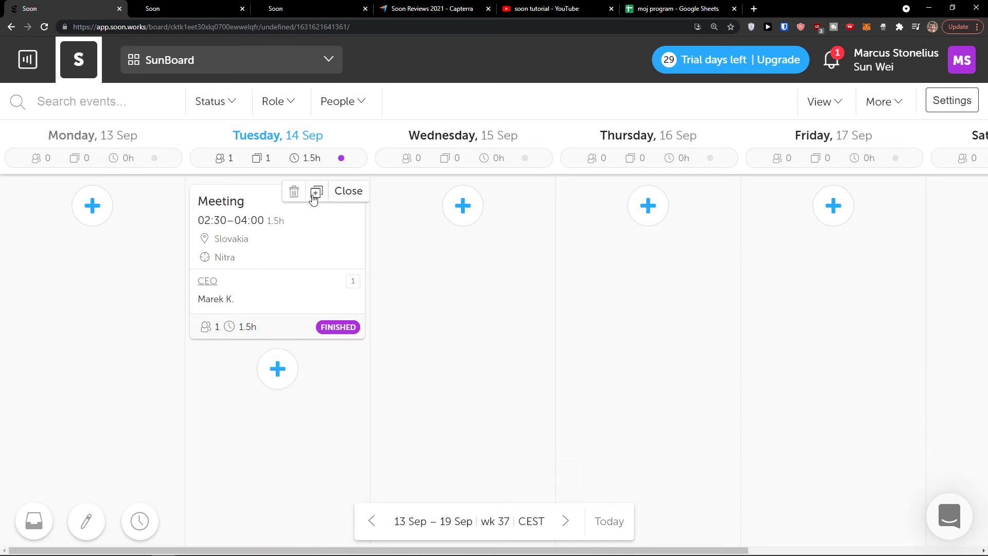
click(317, 192)
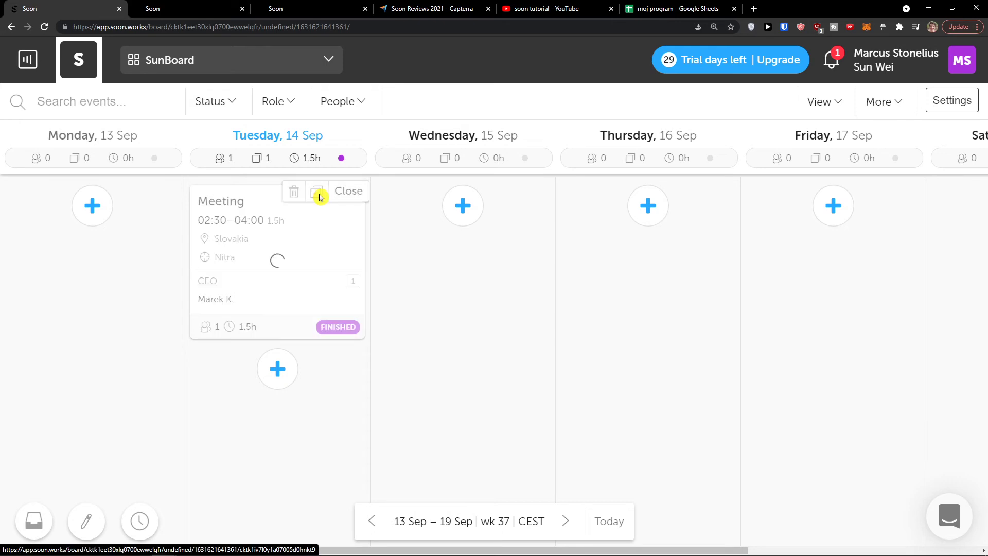
scroll(273, 370, down, 2)
scroll(261, 390, up, 2)
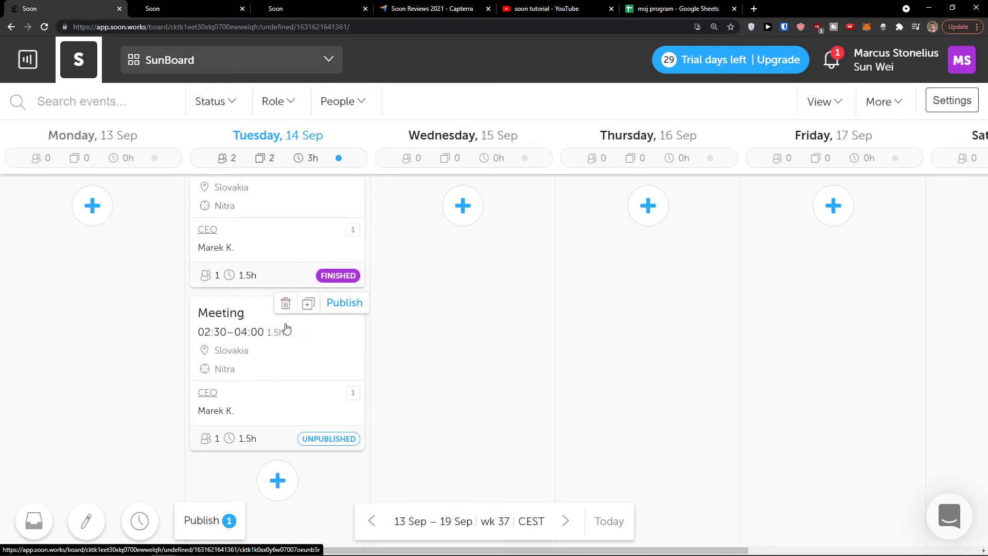
drag(288, 405, 446, 267)
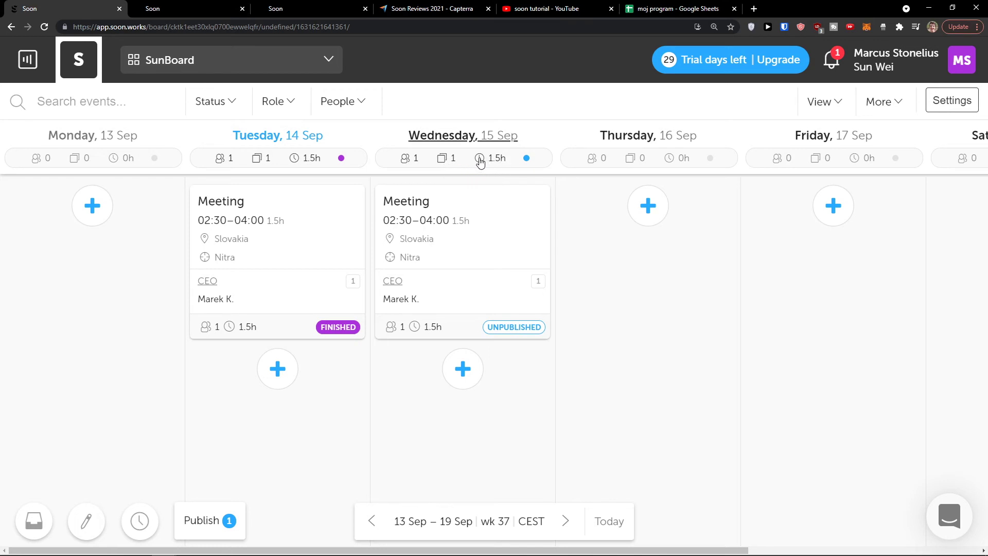
click(316, 545)
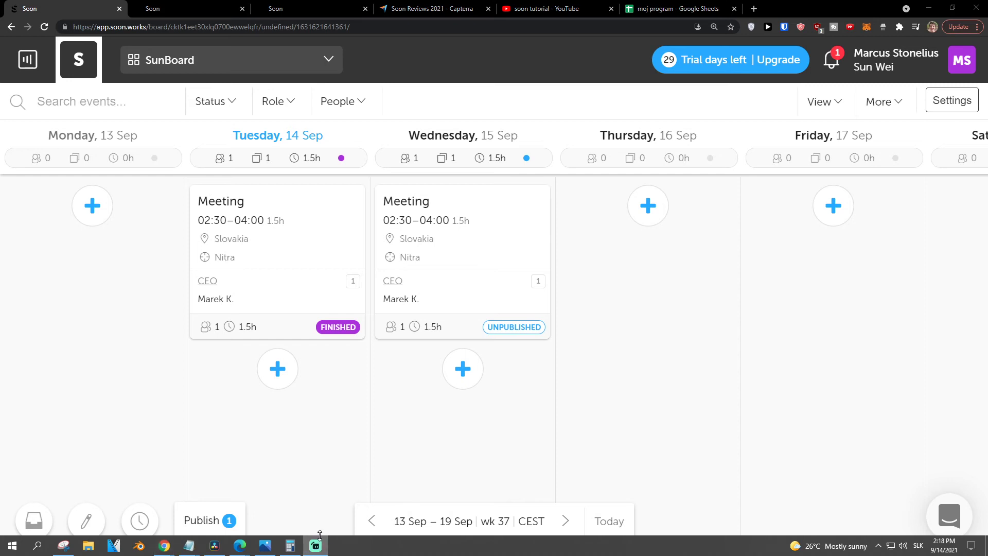
Start a new Thursday event titled 'Lunch'
click(648, 208)
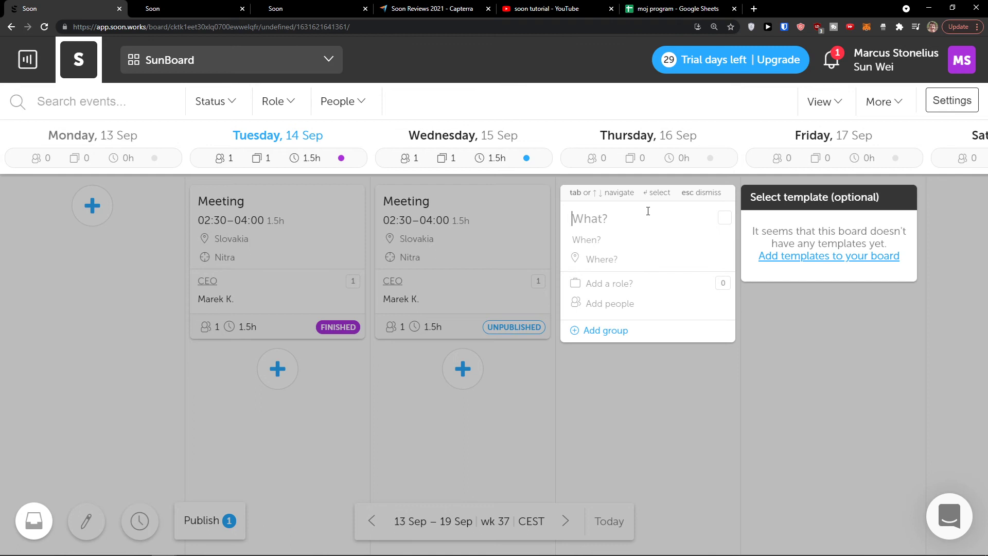
text(M)
key(BackSpace)
text(M)
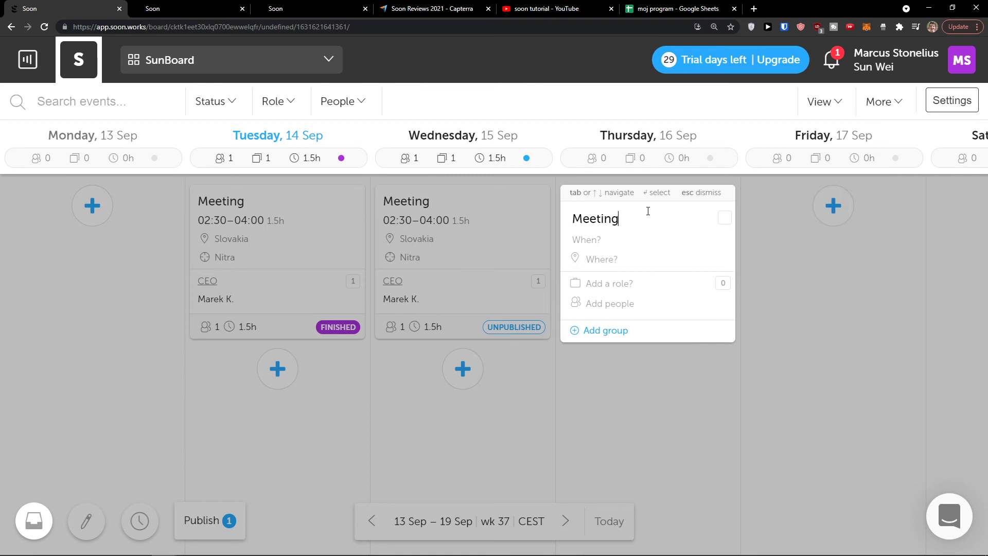
text(eetin)
key(BackSpace)
key(BackSpace)
key(BackSpace)
key(BackSpace)
key(BackSpace)
key(BackSpace)
text(Lunch)
key(Tab)
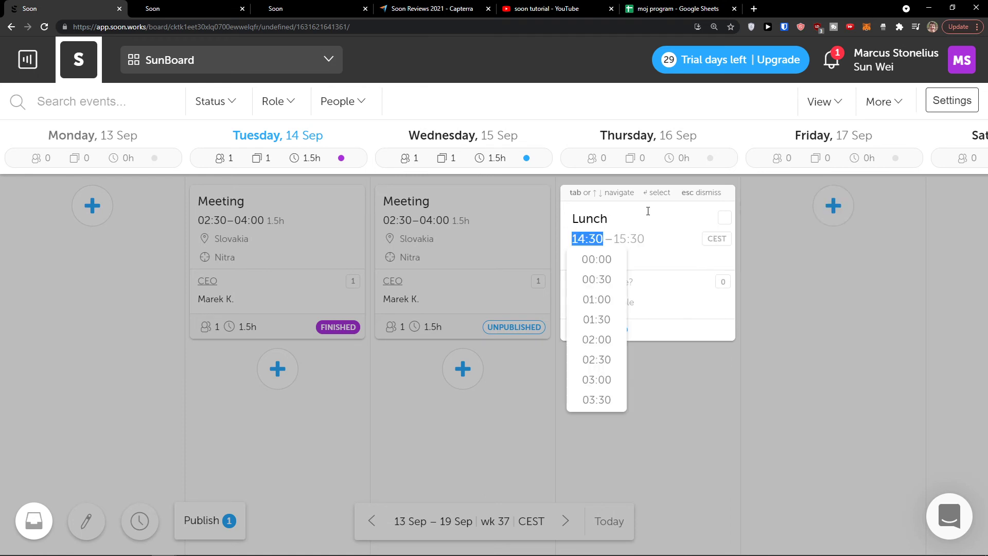
Set the Lunch event to run from 12:00 to 14:00
scroll(596, 293, down, 10)
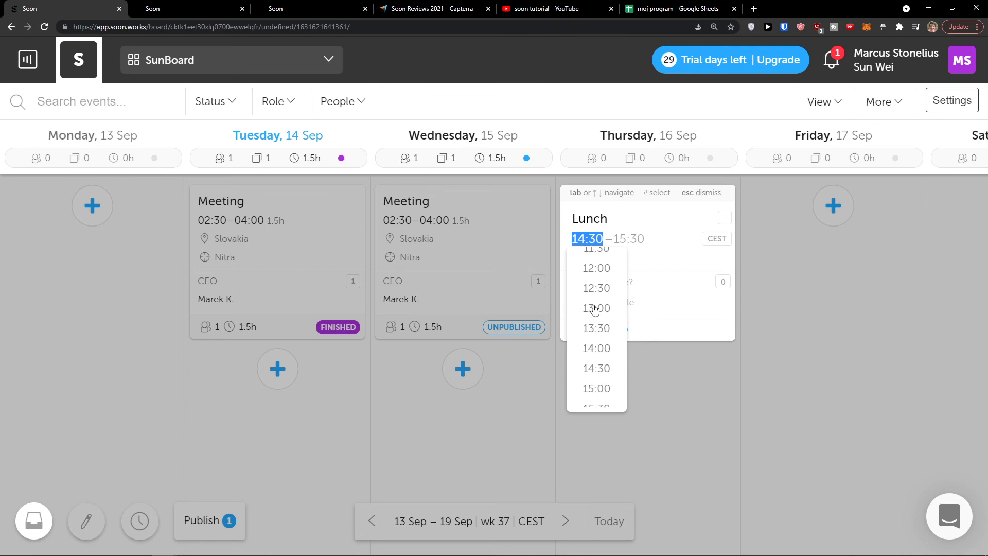
scroll(597, 309, up, 2)
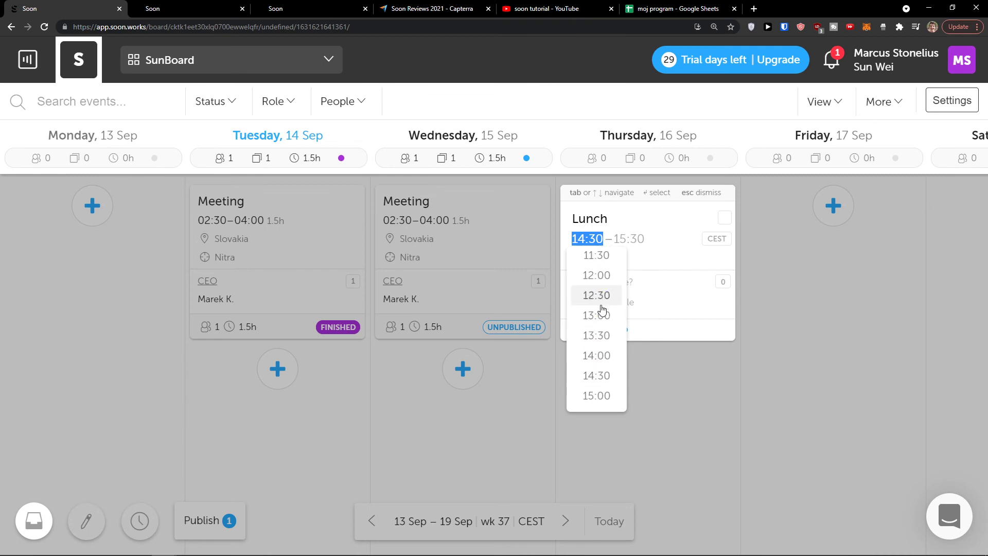
click(602, 279)
scroll(641, 330, down, 8)
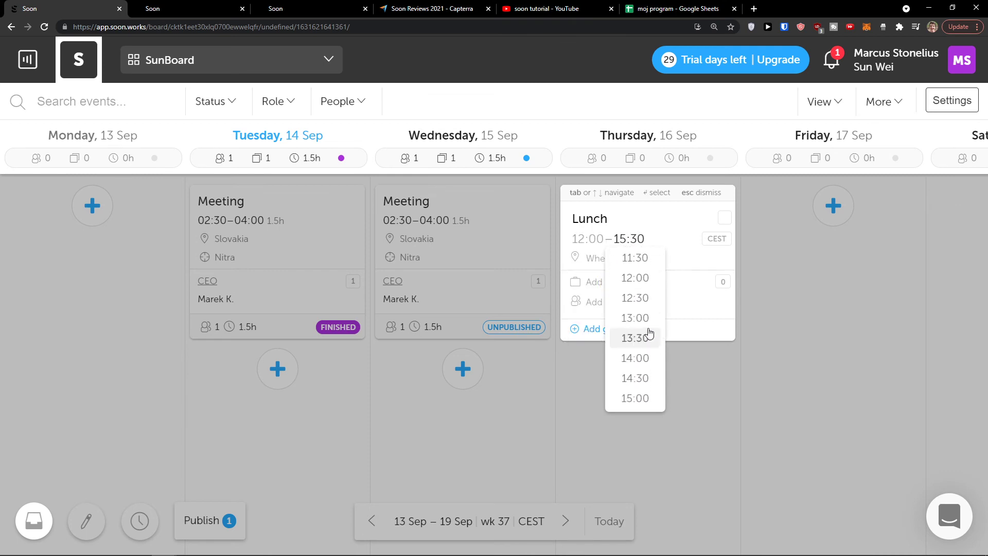
scroll(647, 321, up, 2)
click(646, 358)
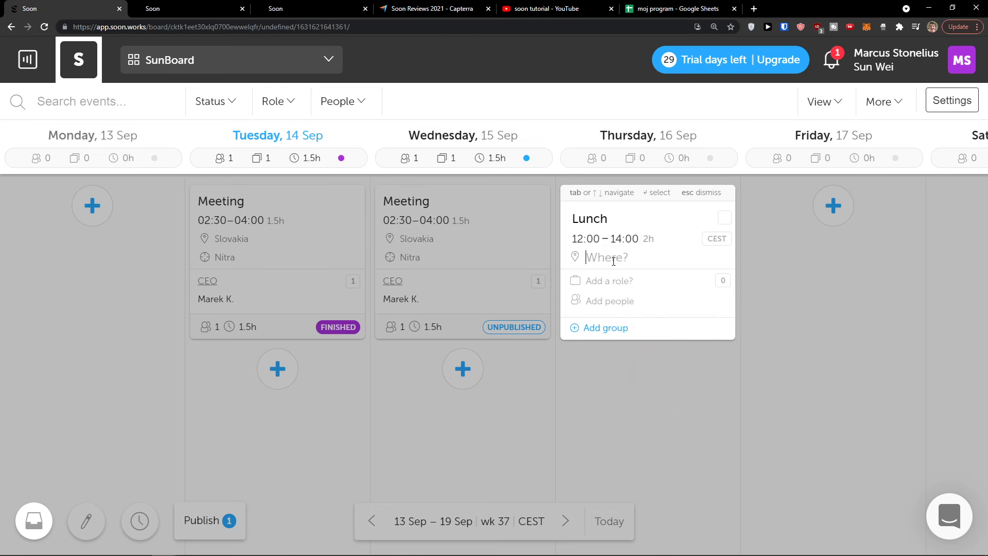
Set the location to Slovenia, assign the team owner, and save the event
text(Slo)
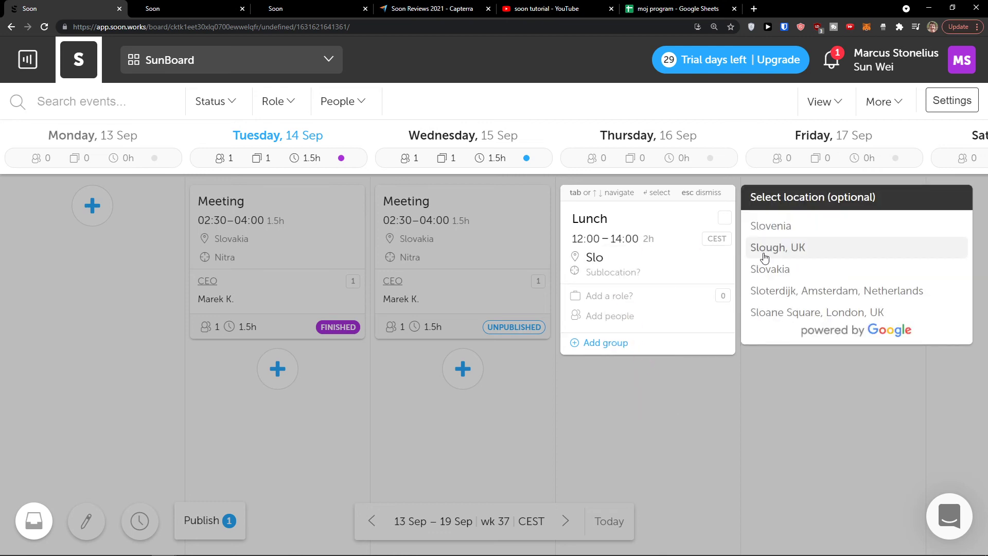
click(776, 227)
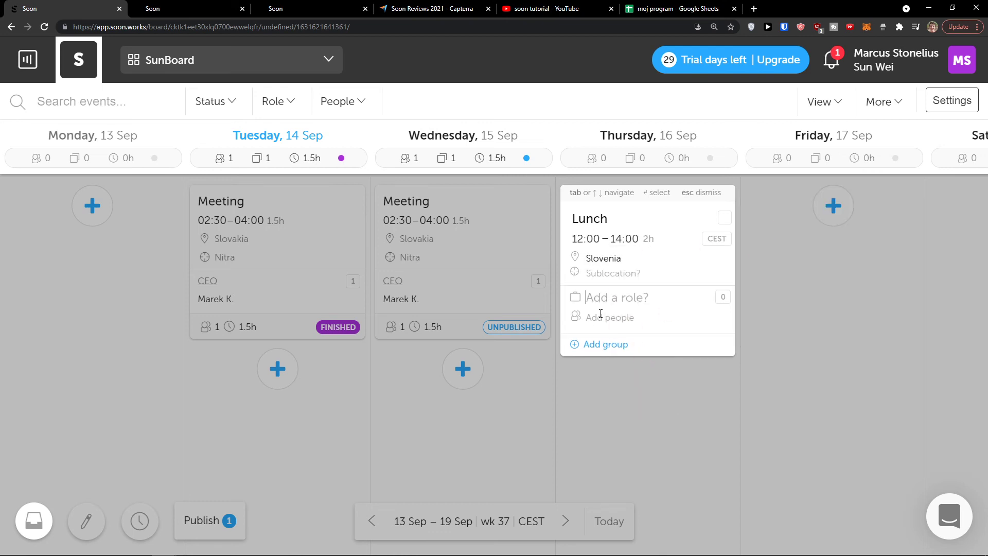
click(674, 313)
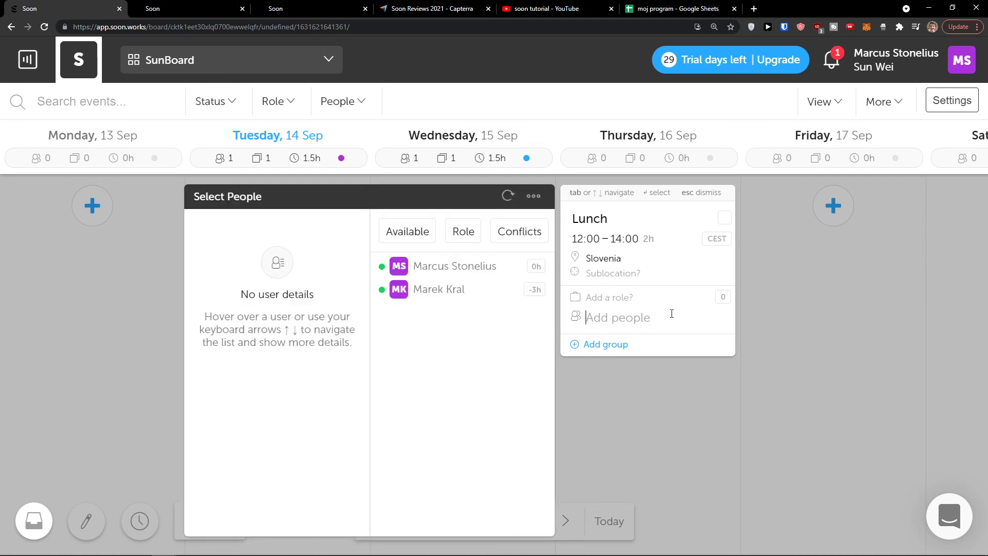
click(469, 274)
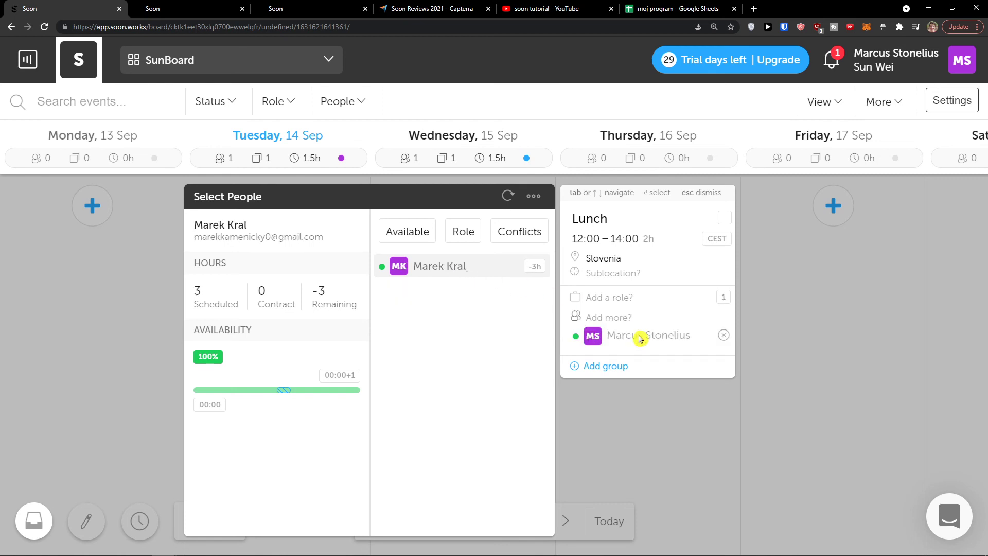
click(659, 402)
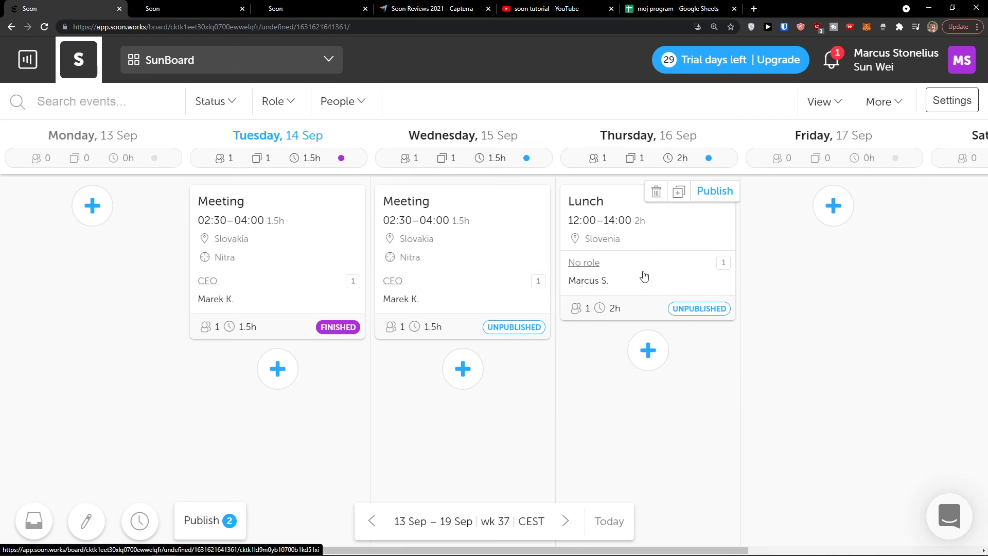
click(962, 61)
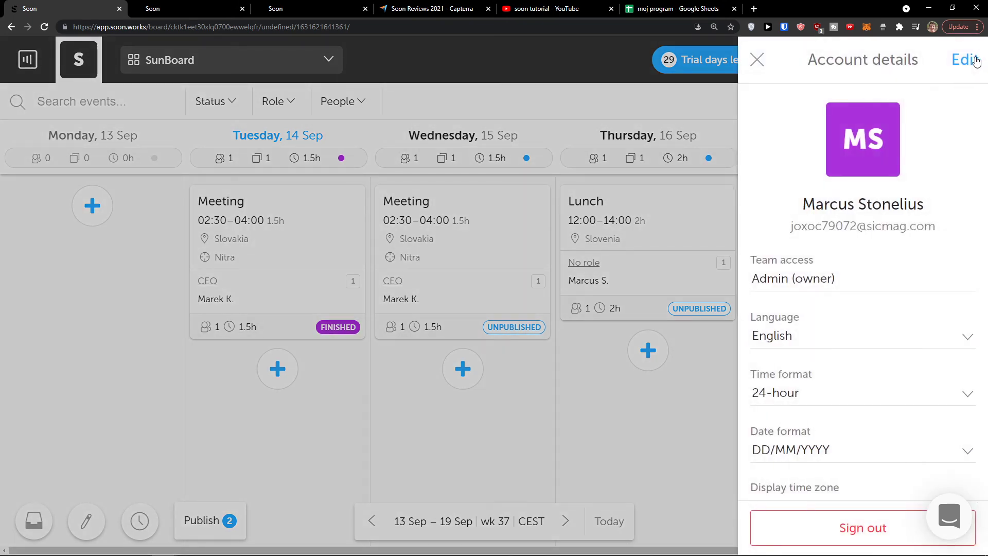
scroll(845, 261, down, 3)
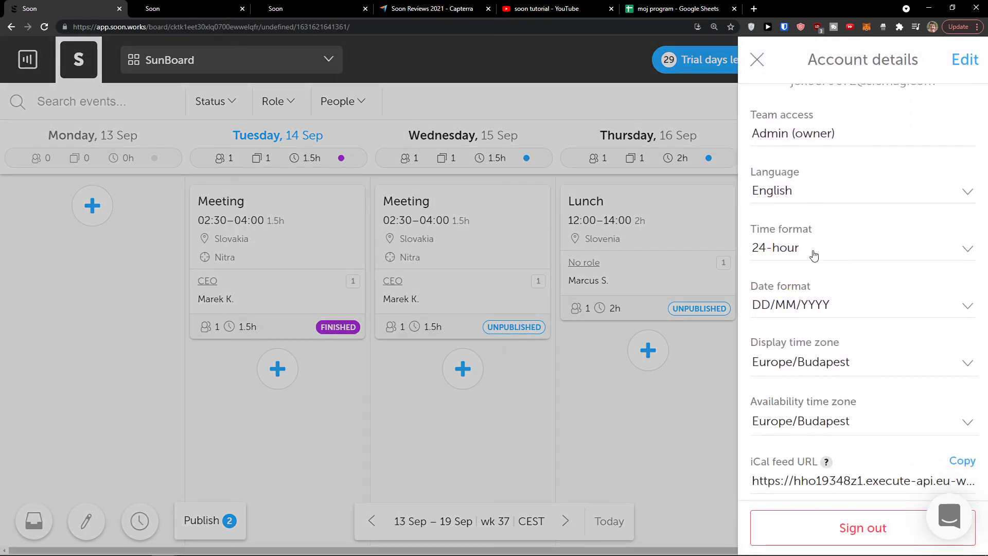
click(703, 363)
click(964, 64)
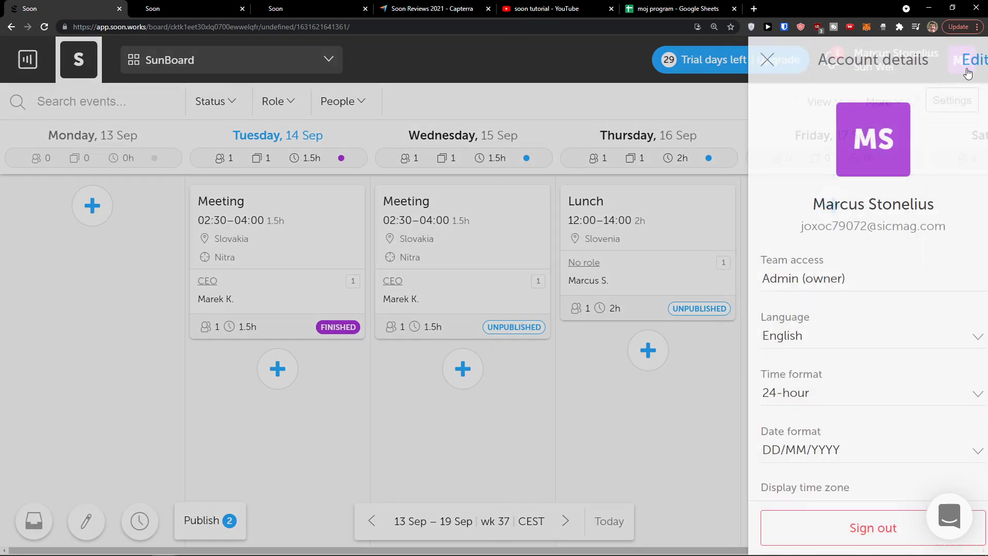
scroll(838, 293, down, 3)
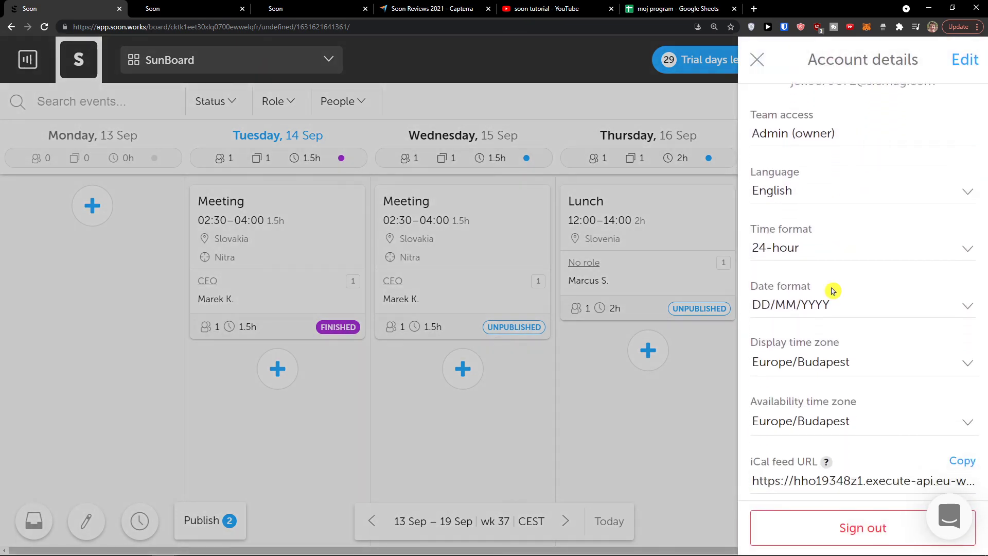
click(702, 446)
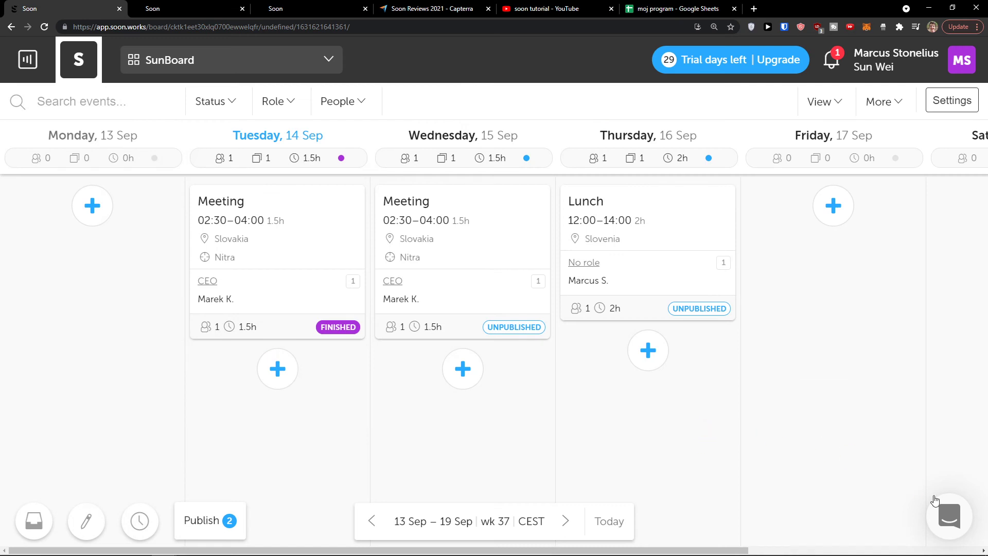
click(940, 505)
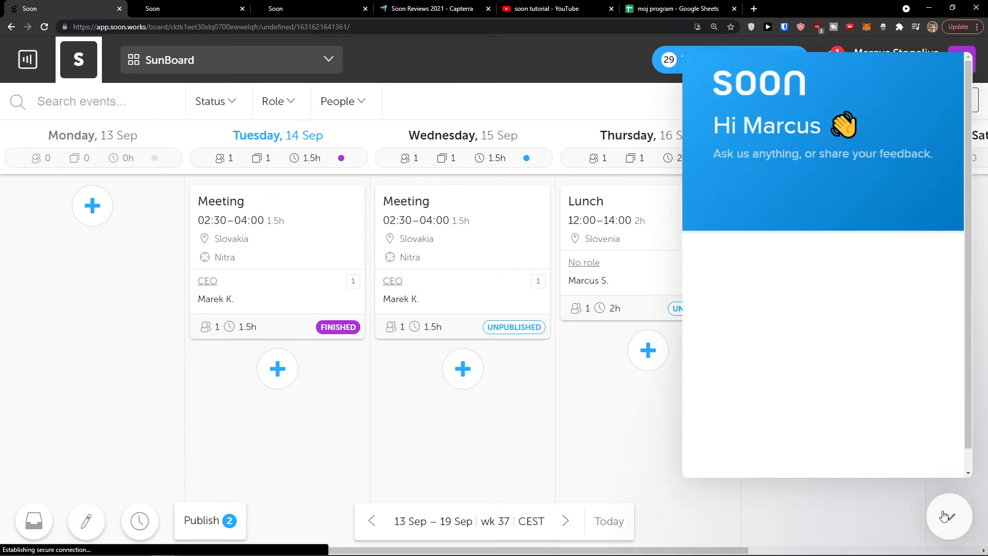
click(944, 516)
mouse_move(632, 278)
drag(632, 278, 689, 278)
click(176, 6)
click(77, 8)
click(119, 109)
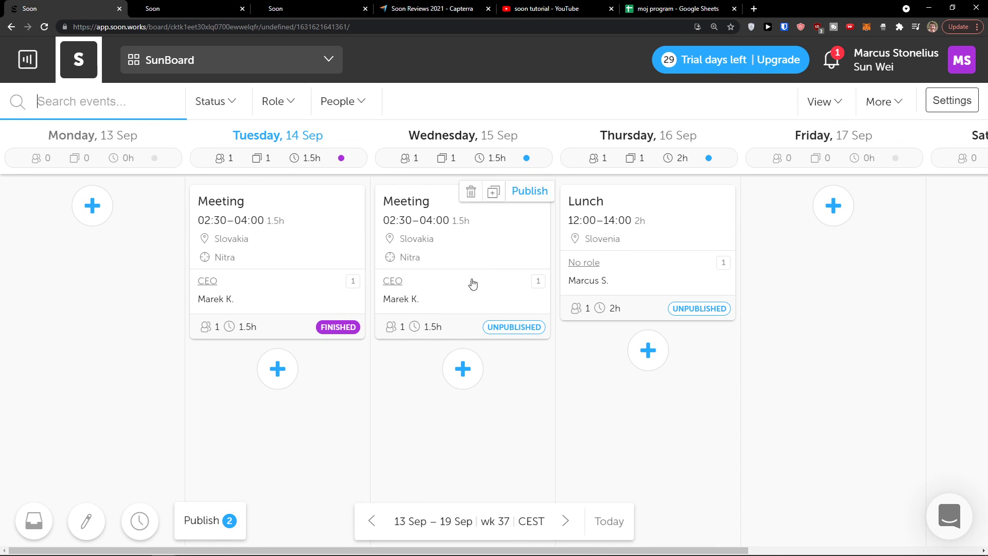
key(ctrl+minus)
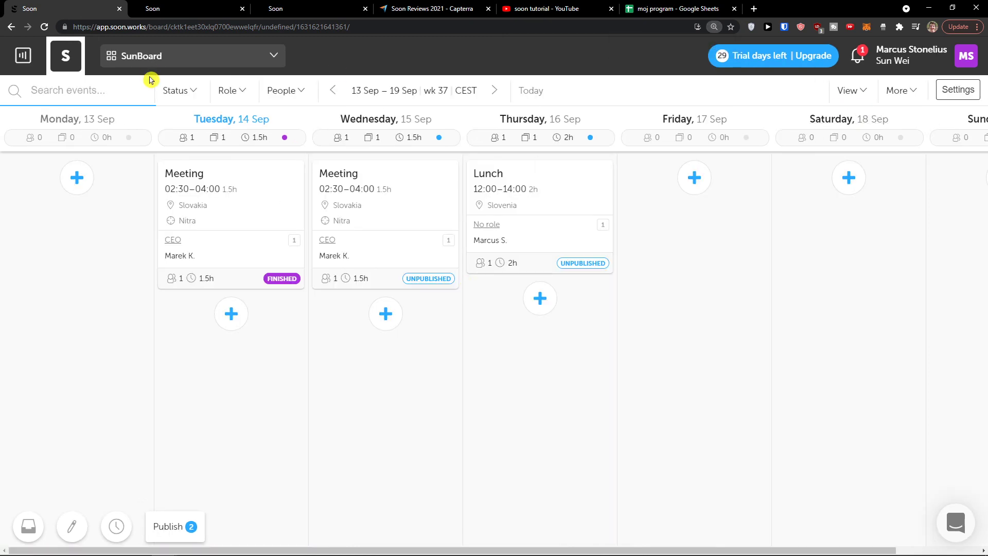
Visit My Schedule, then the Boards list and the SunBoard schedule
click(22, 55)
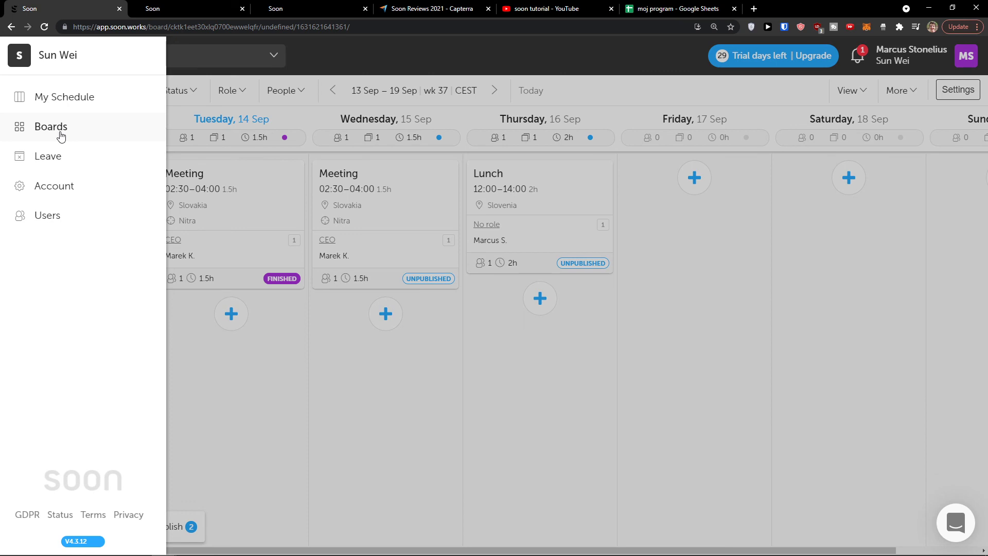
click(76, 99)
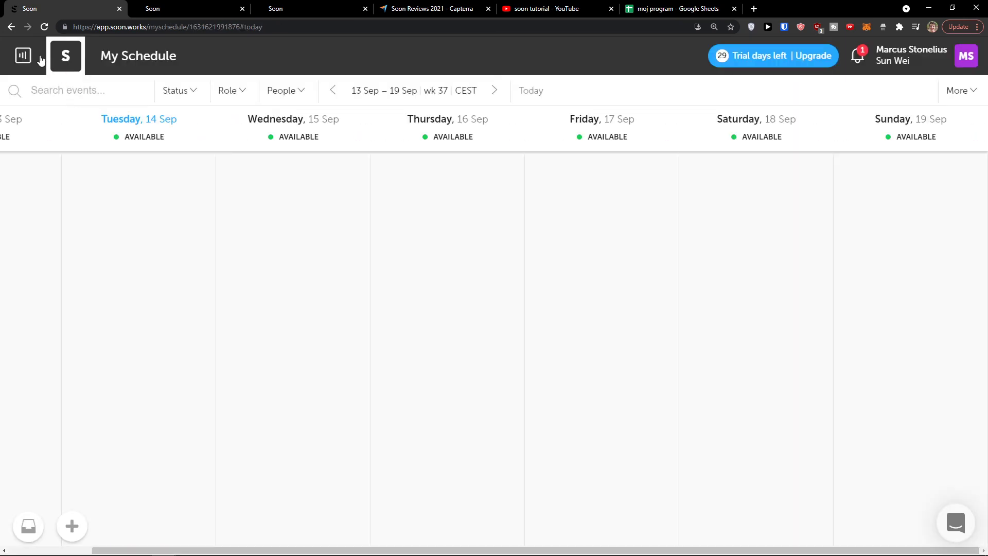
click(38, 57)
click(67, 129)
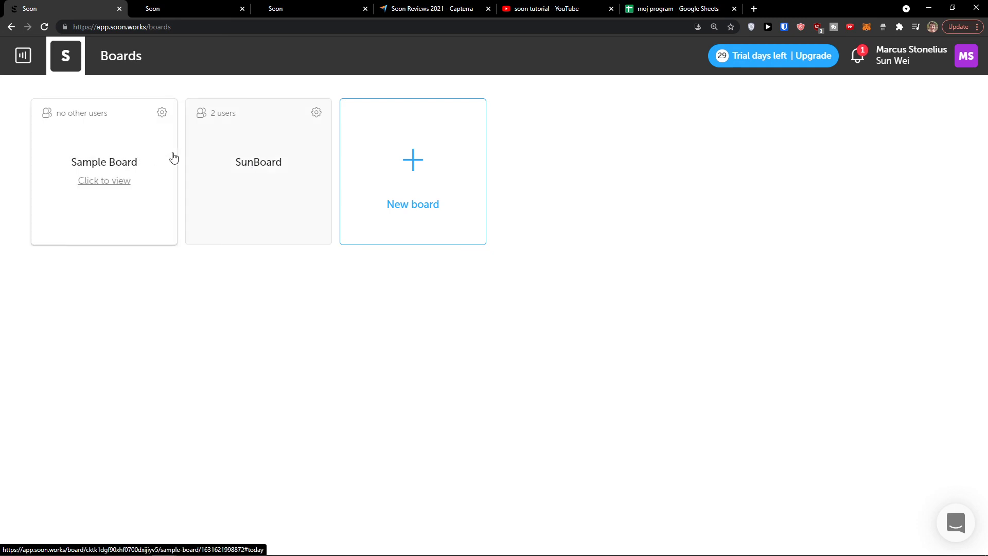
click(246, 152)
Open the team account profile and look through its settings
click(36, 57)
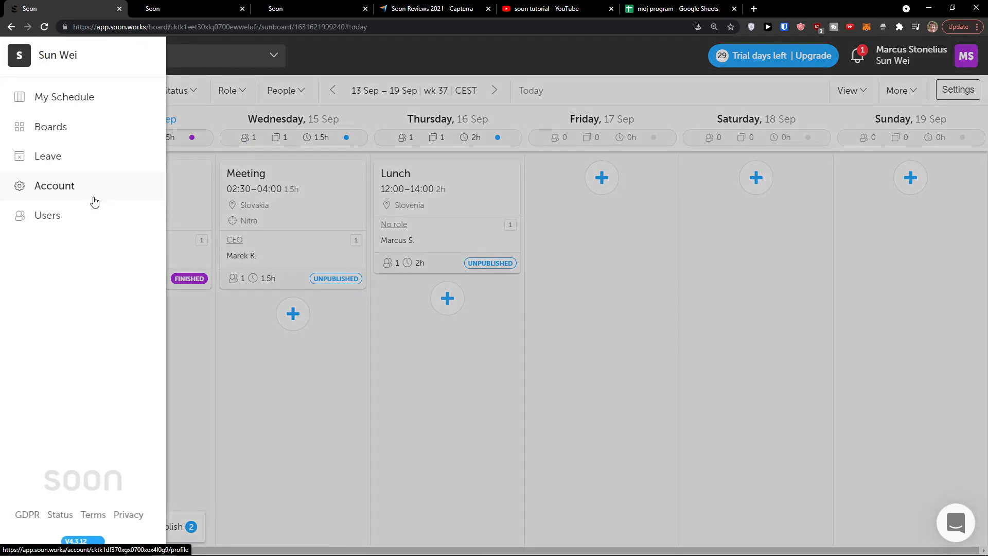
click(93, 191)
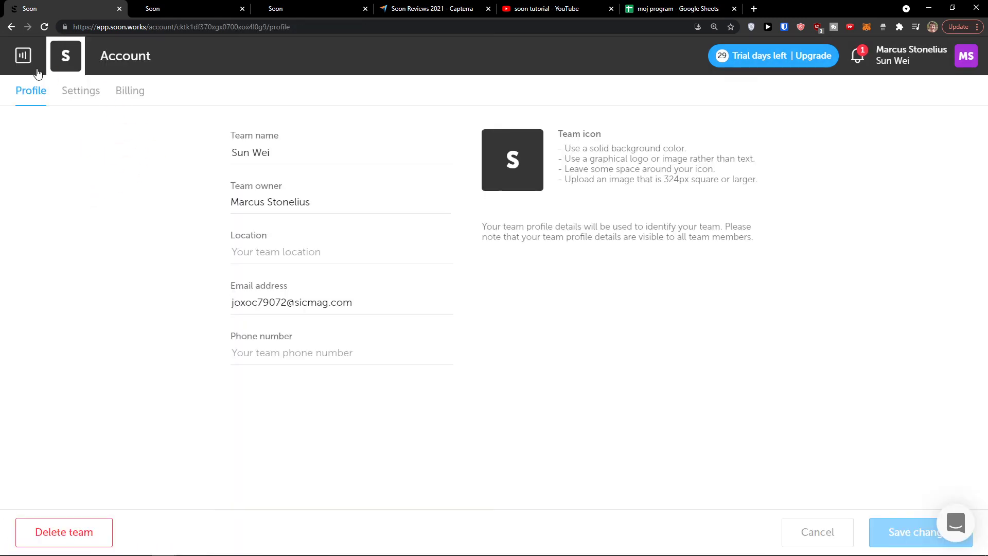
click(67, 95)
scroll(133, 166, down, 7)
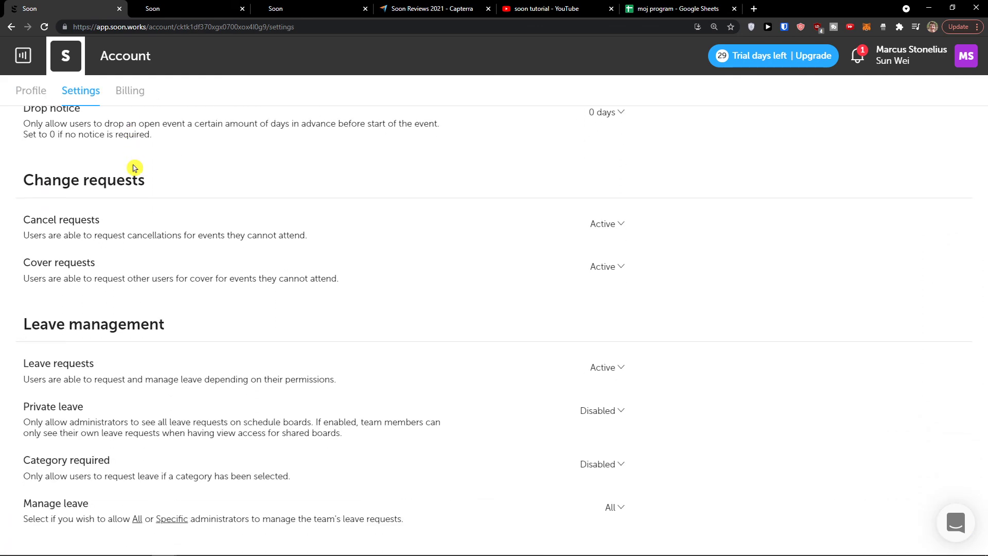
scroll(135, 167, up, 5)
Open My Schedule for 13–19 Sep, glance at account details, and return to its tab
click(23, 55)
click(46, 99)
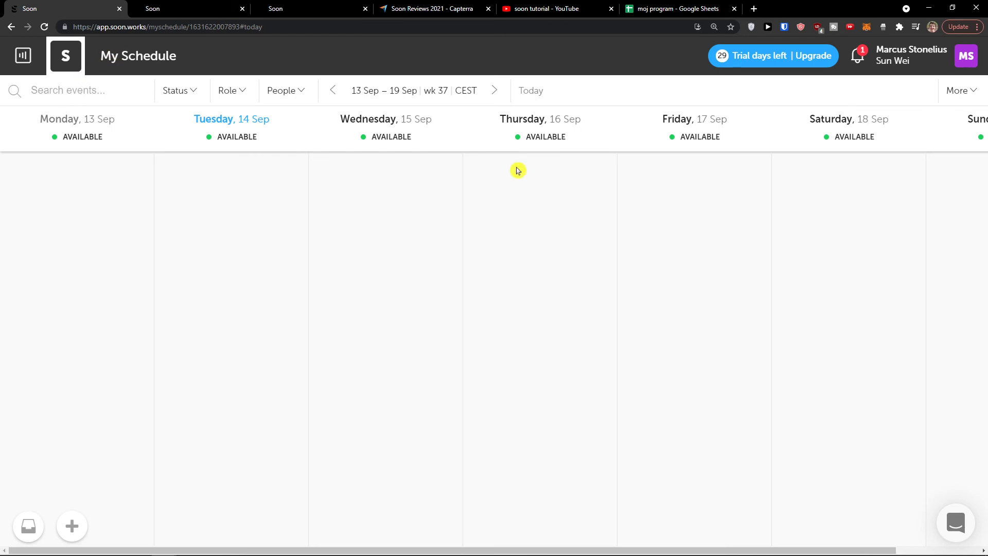
click(971, 65)
scroll(823, 216, down, 1)
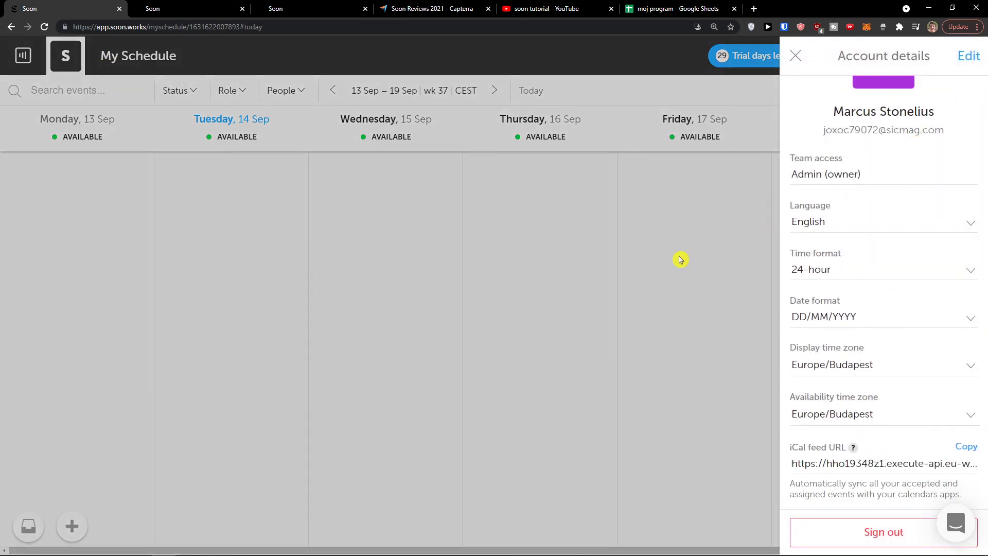
click(520, 270)
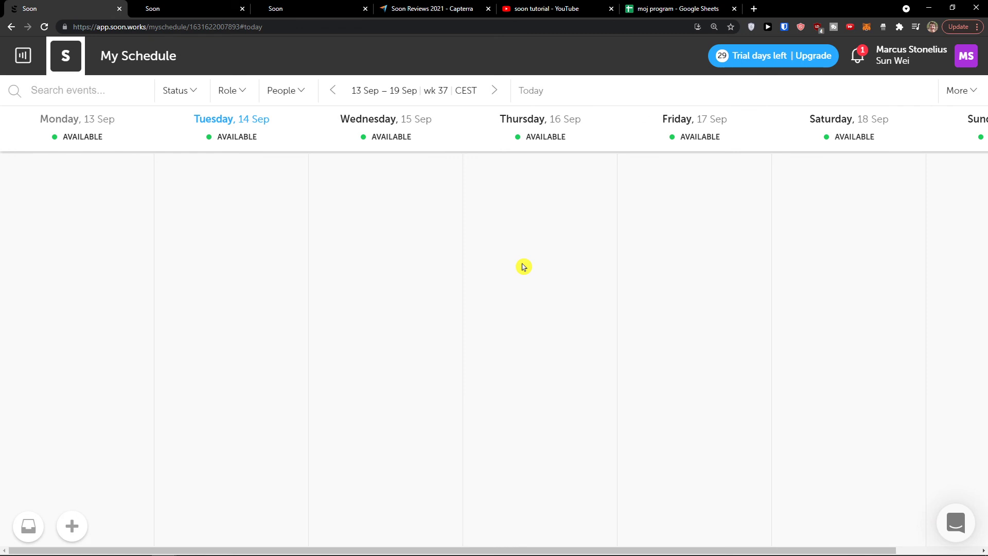
click(137, 7)
click(86, 5)
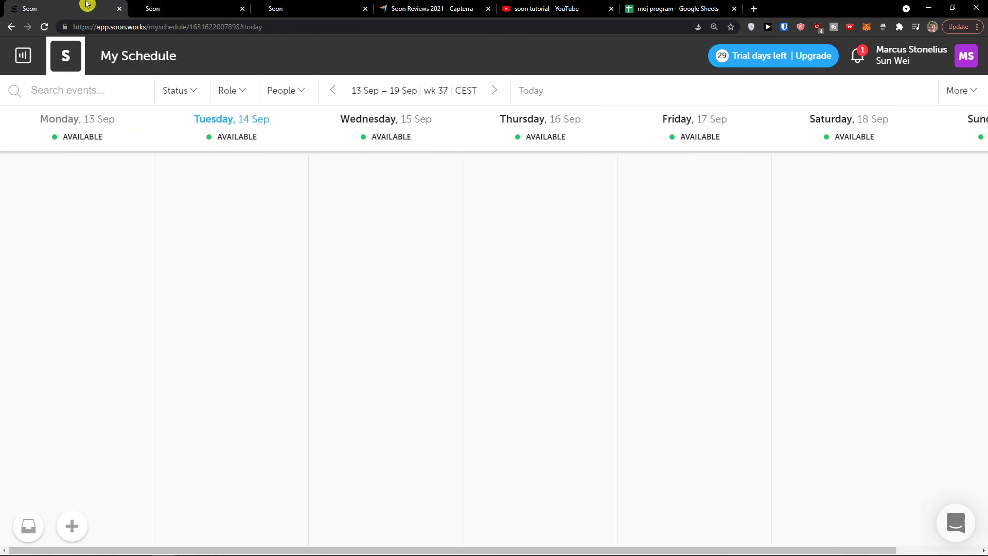